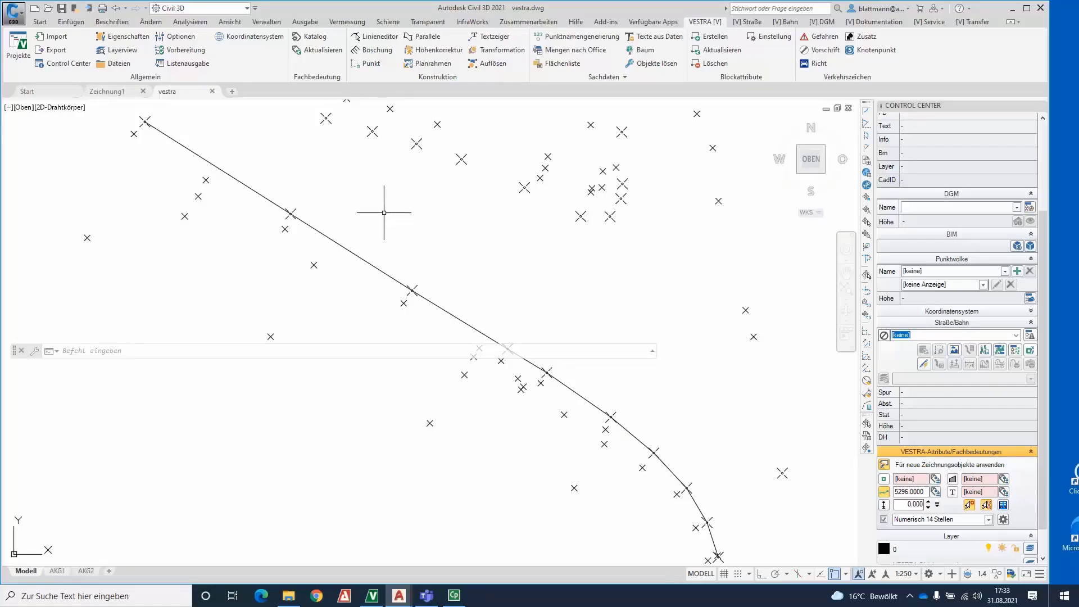
Select the road-edge polyline and start the VESTRALINIENEDITOR line editor with its empty point table
{"action": "left_click", "coordinate": [335, 240]}
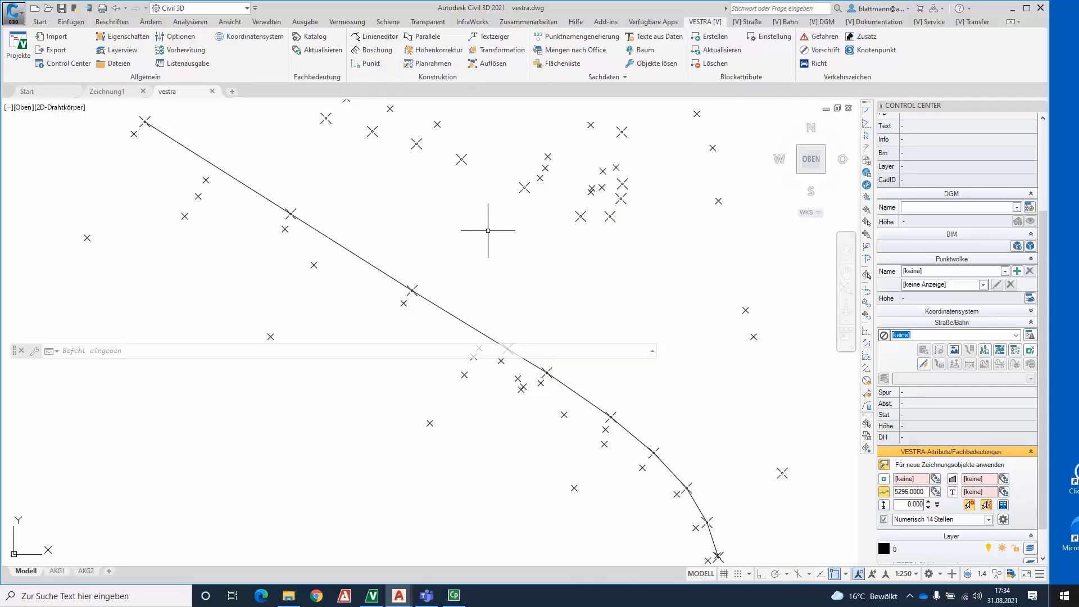
{"action": "type", "text": "VESTRA"}
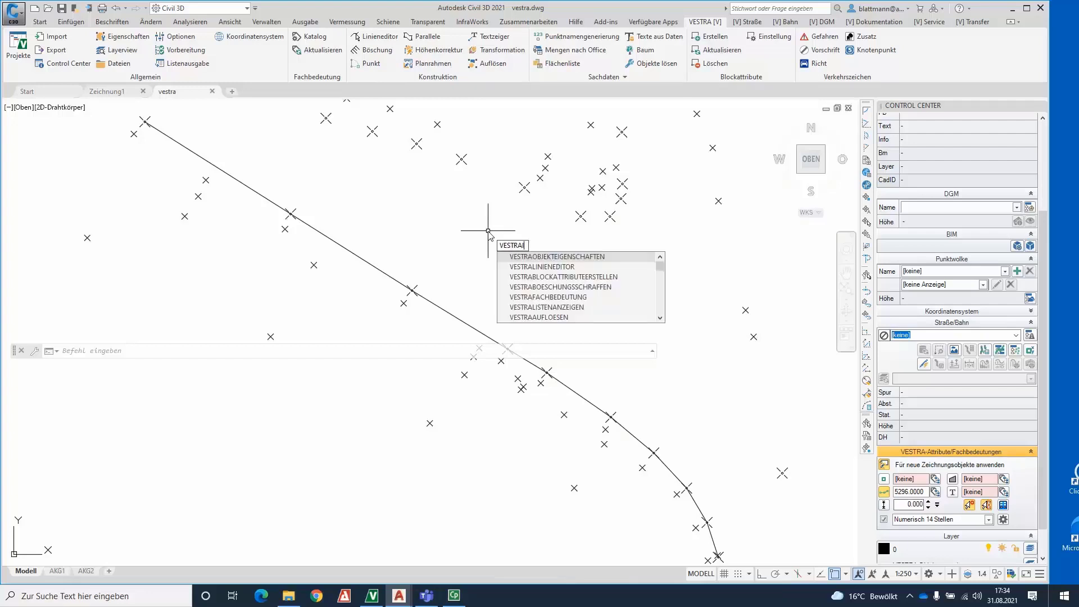
{"action": "type", "text": "LINIENEDITOR"}
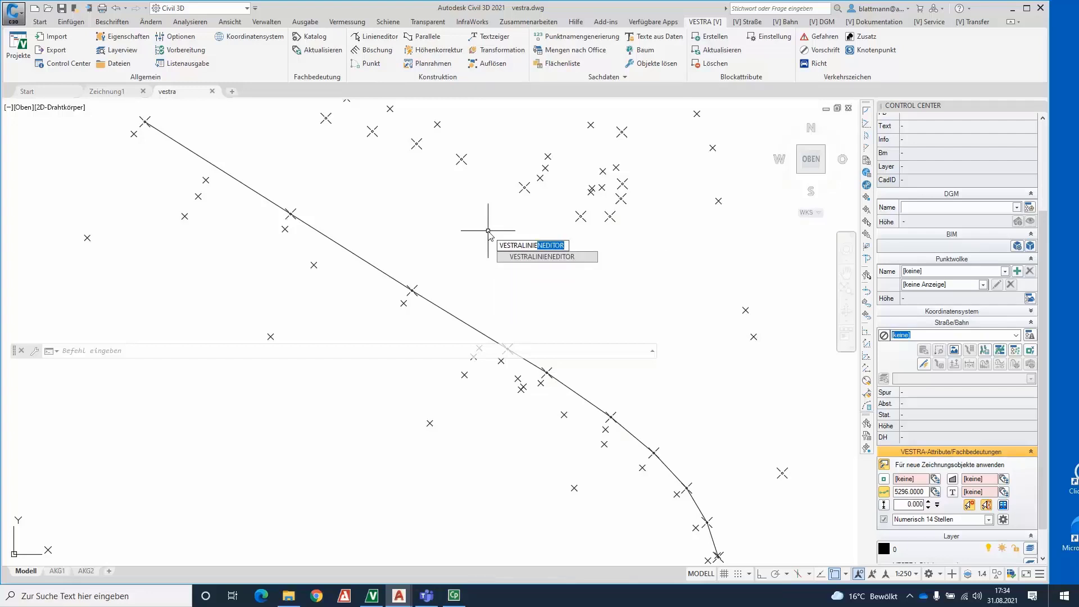
{"action": "key", "text": "Return"}
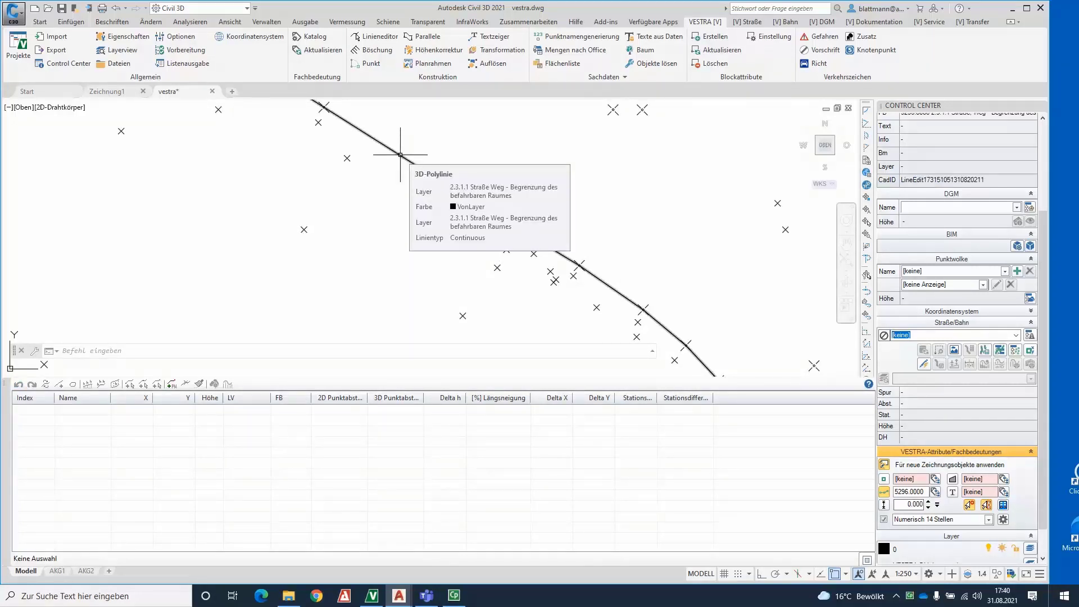
Load the road-edge 3D polyline and inspect points A1592 and A1595 (height 0.000)
{"action": "left_click", "coordinate": [400, 154]}
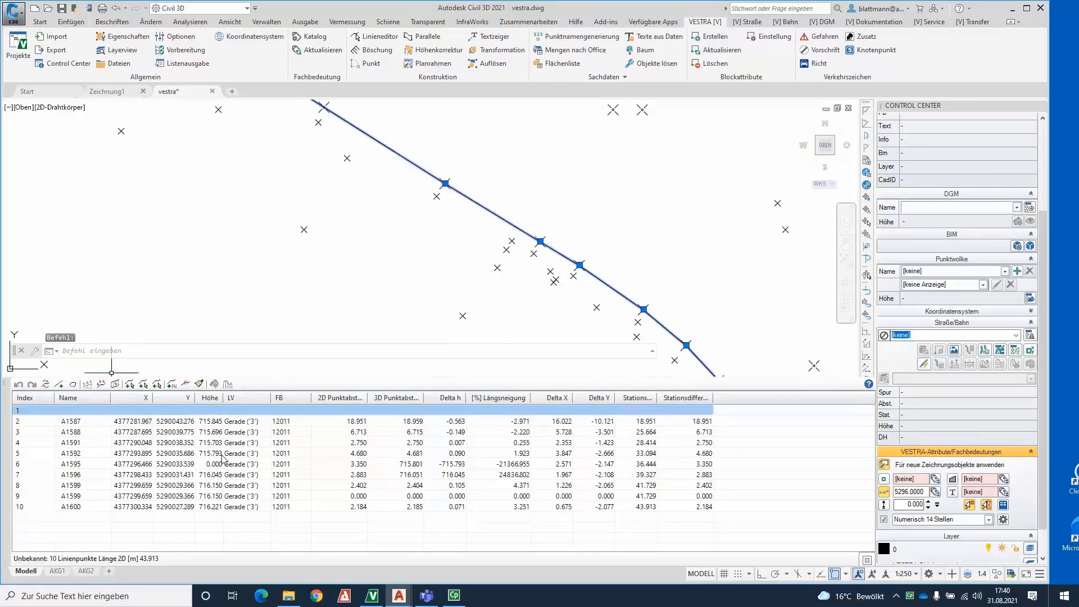
{"action": "left_click", "coordinate": [86, 455]}
{"action": "left_click", "coordinate": [89, 463]}
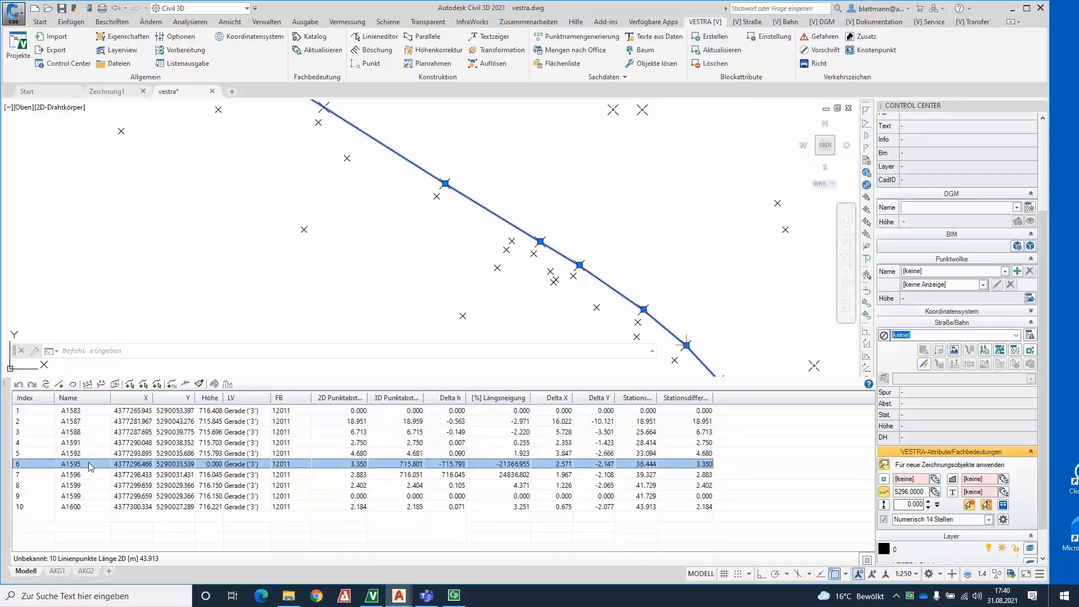
{"action": "left_click", "coordinate": [92, 454]}
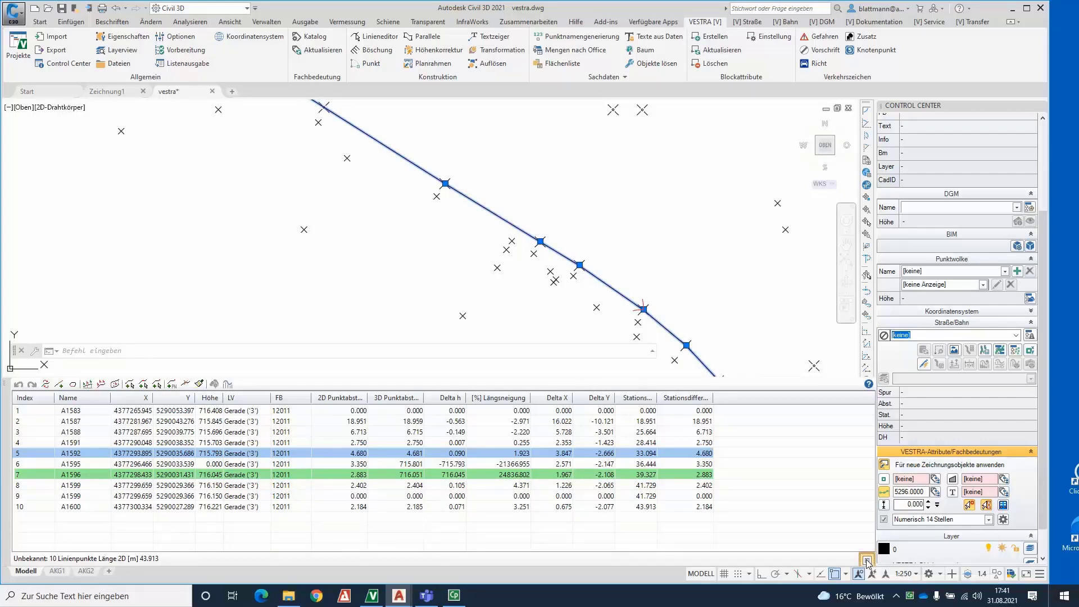
{"action": "left_click", "coordinate": [867, 561]}
Locate points A1595, A1588, A1592 and A1591 of the 10-point line in the drawing
{"action": "left_click", "coordinate": [77, 465]}
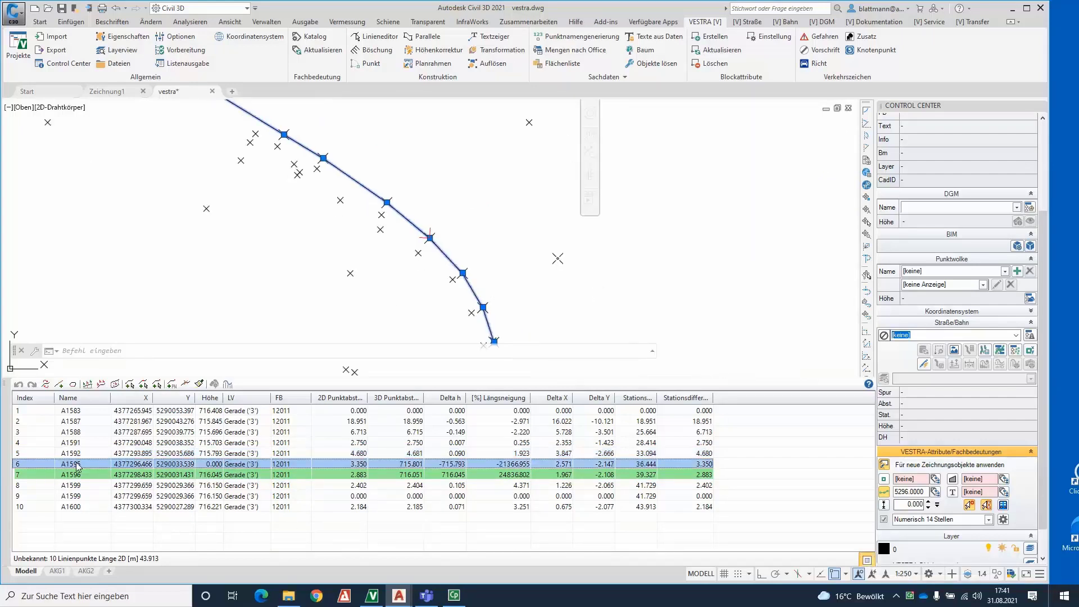
{"action": "left_click", "coordinate": [80, 434]}
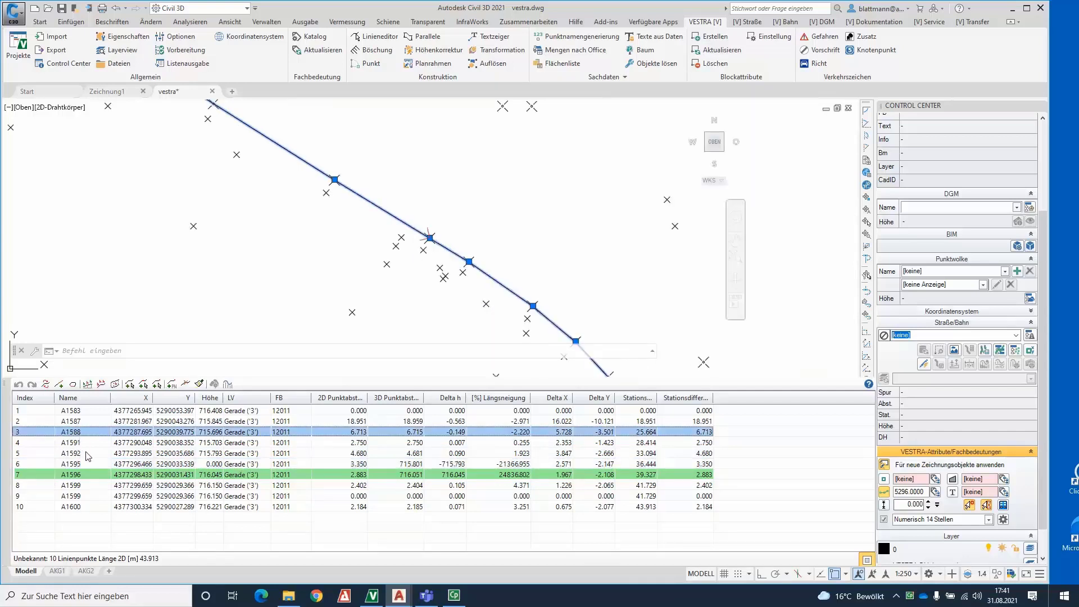
{"action": "left_click", "coordinate": [87, 453]}
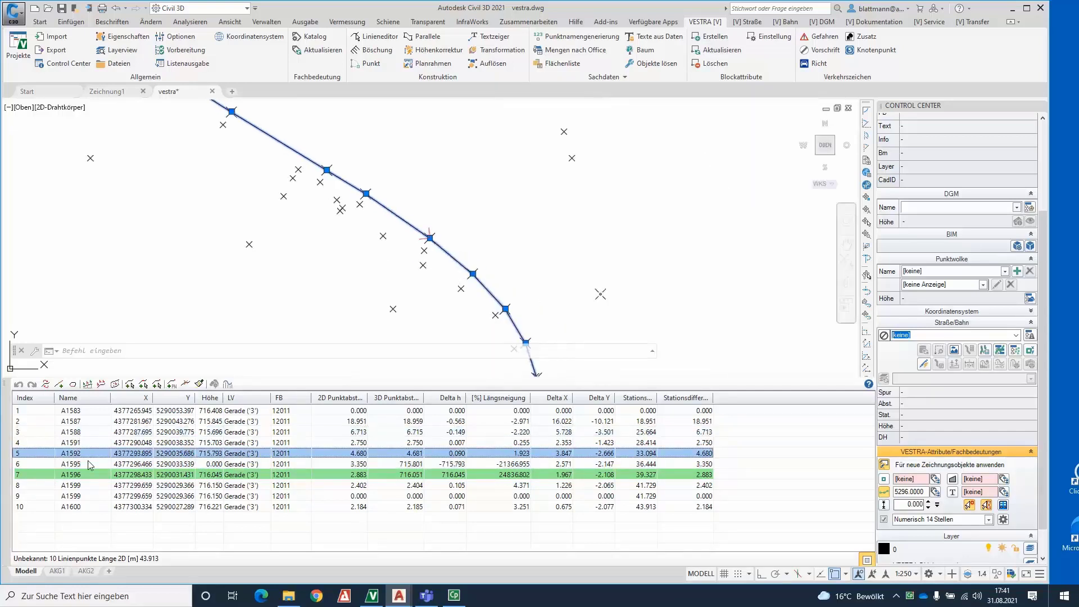
{"action": "left_click", "coordinate": [90, 464]}
{"action": "left_click", "coordinate": [88, 444]}
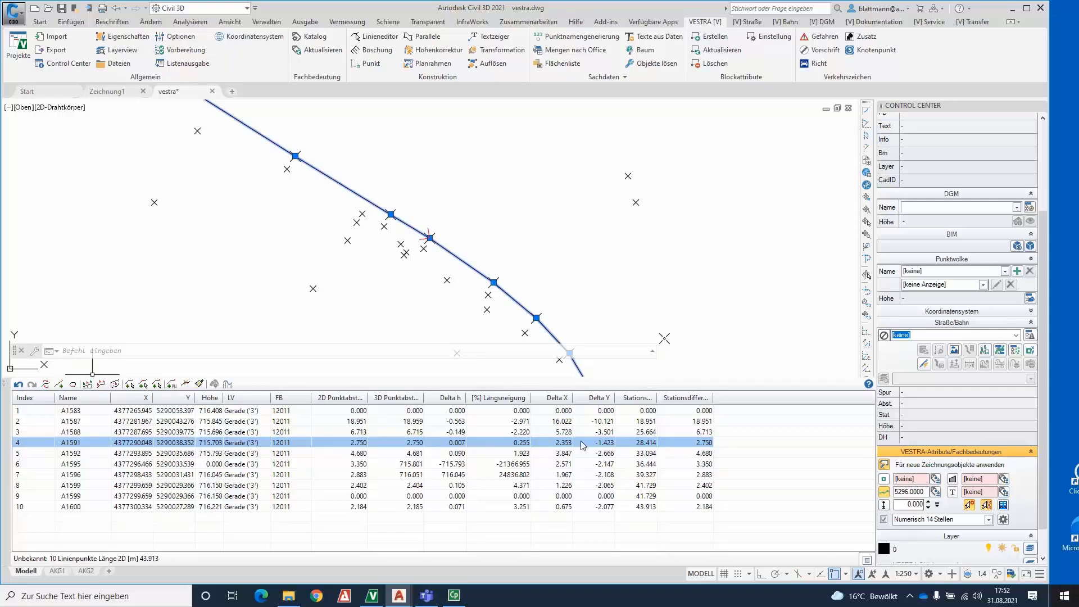
{"action": "double_click", "coordinate": [208, 444]}
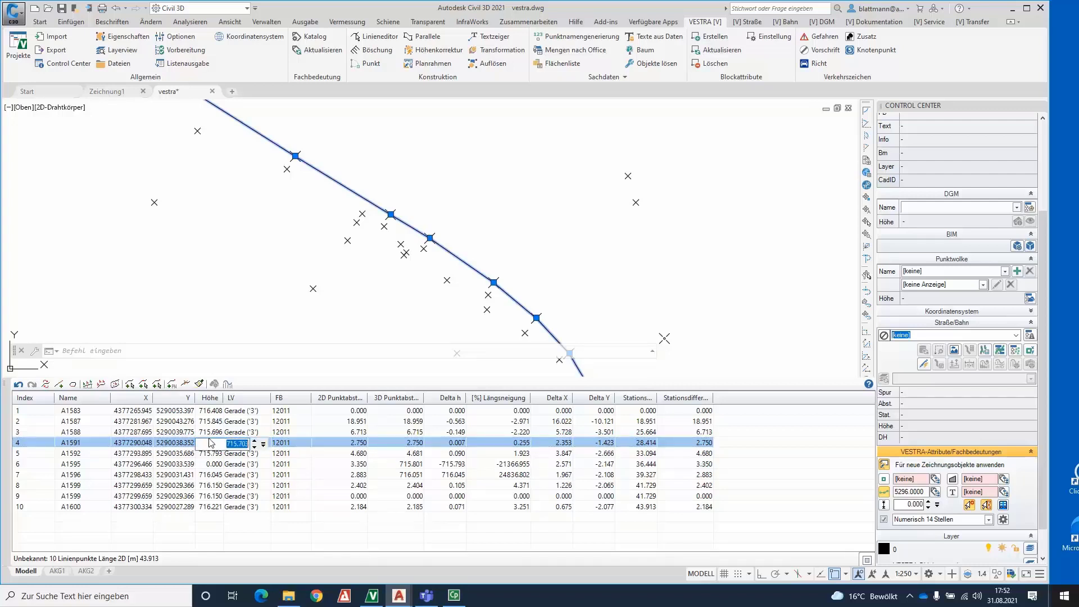
{"action": "left_click", "coordinate": [206, 432]}
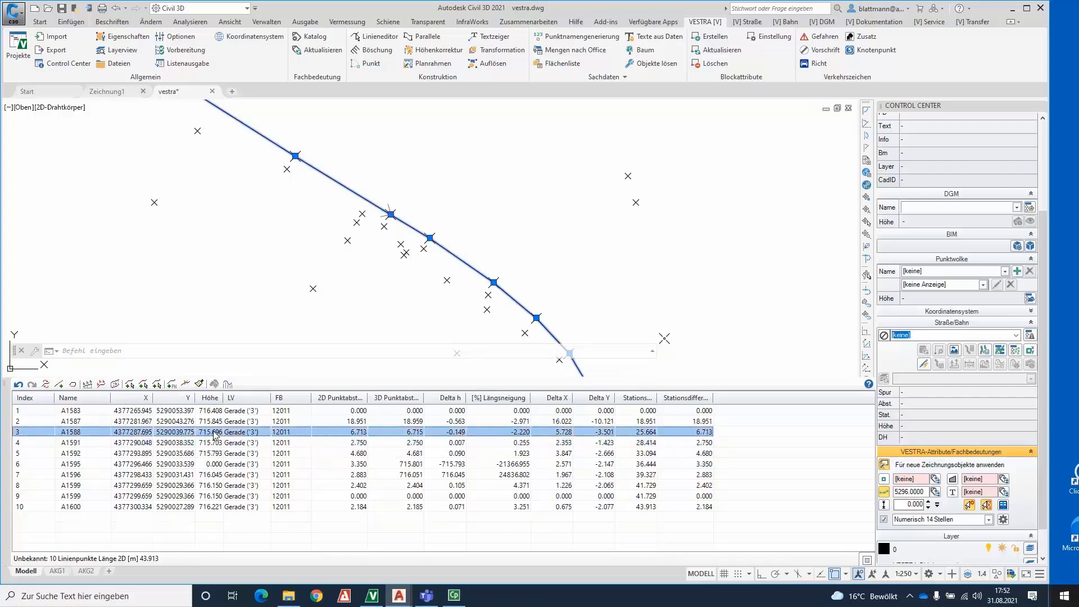
{"action": "left_click", "coordinate": [244, 433]}
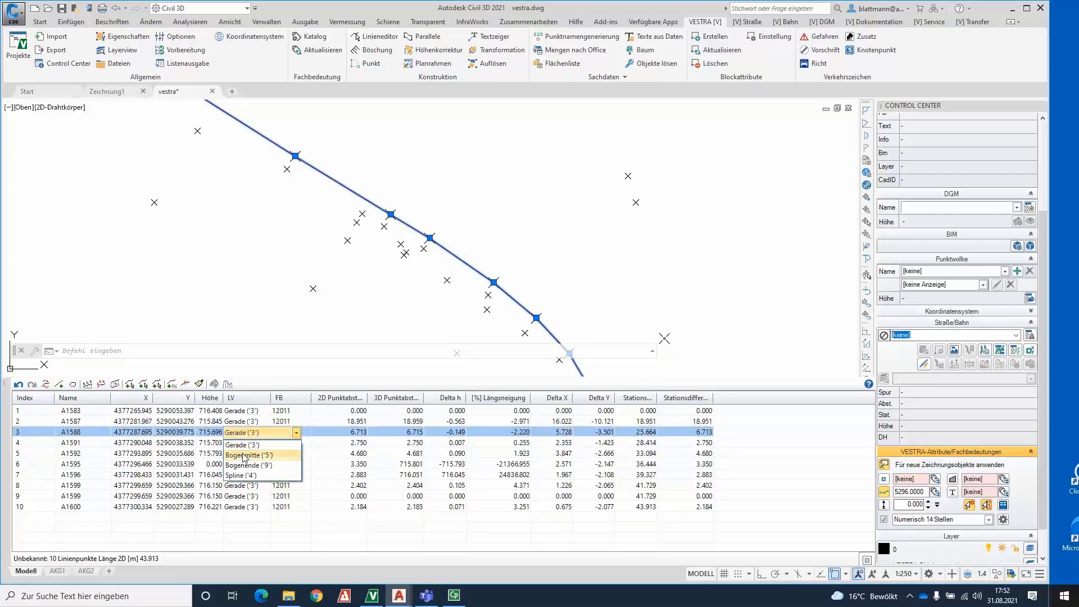
{"action": "left_click", "coordinate": [244, 455]}
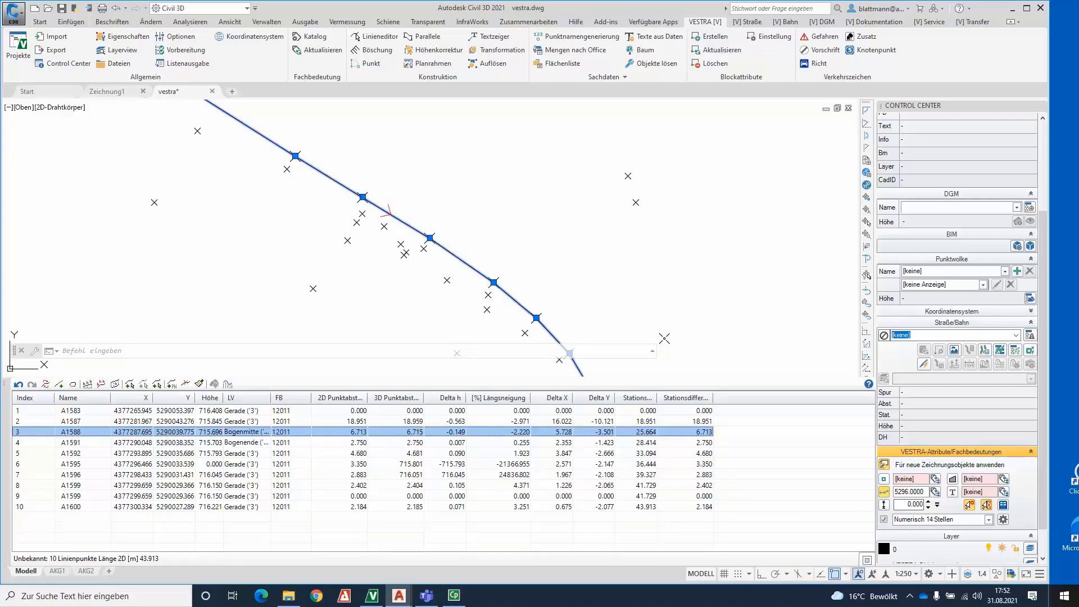
{"action": "left_click", "coordinate": [18, 385]}
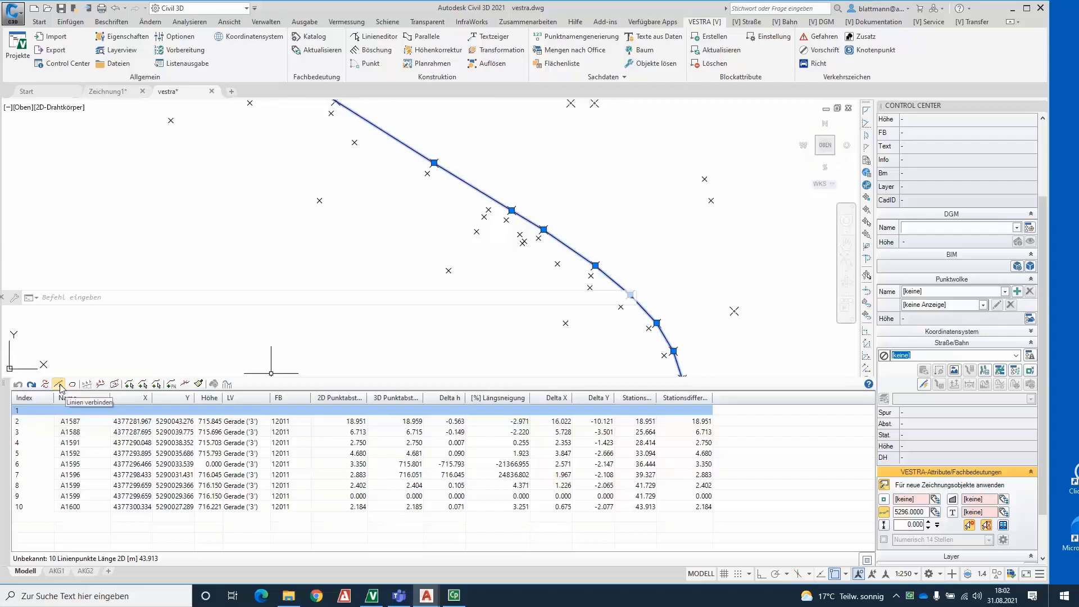
Join the neighbouring road-edge polyline onto the first and close it, giving 13 points
{"action": "left_click", "coordinate": [60, 387]}
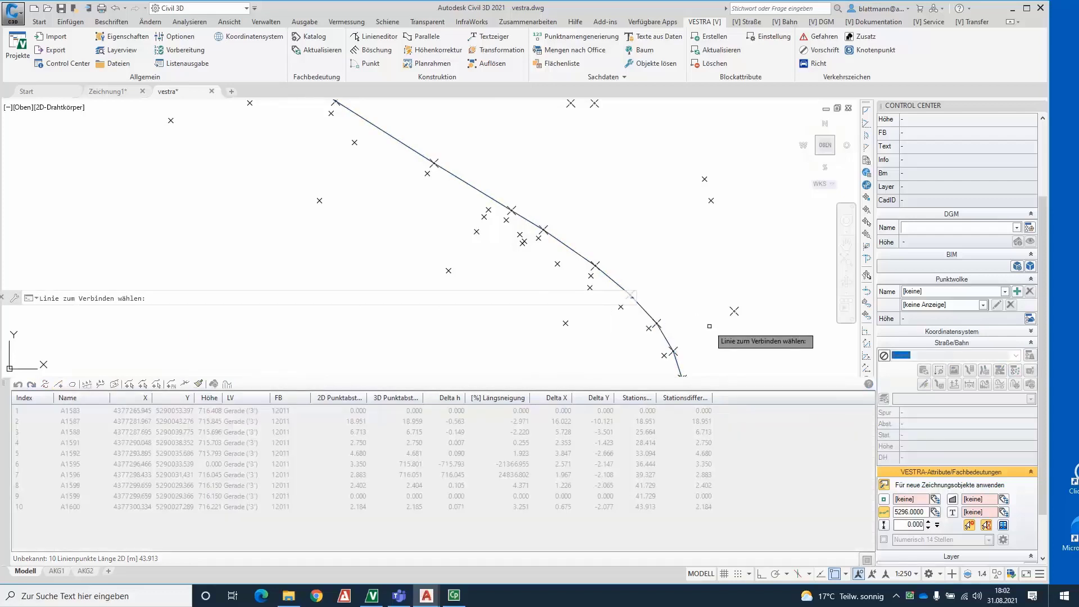
{"action": "mouse_move", "coordinate": [703, 319]}
{"action": "middle_mouse_down"}
{"action": "mouse_move", "coordinate": [664, 289]}
{"action": "mouse_move", "coordinate": [565, 147]}
{"action": "middle_mouse_up"}
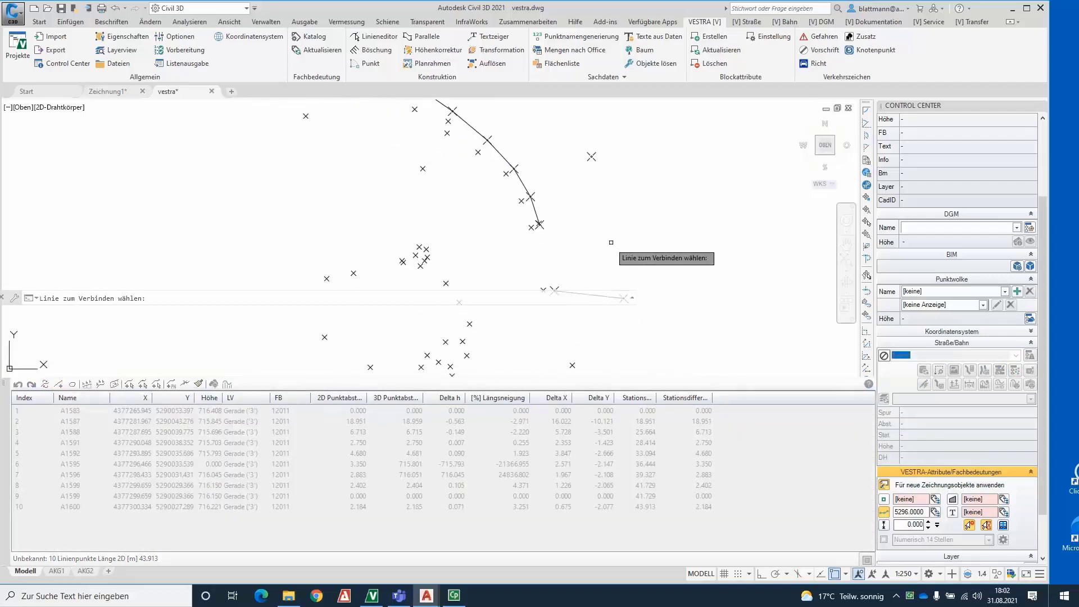
{"action": "left_click", "coordinate": [586, 276]}
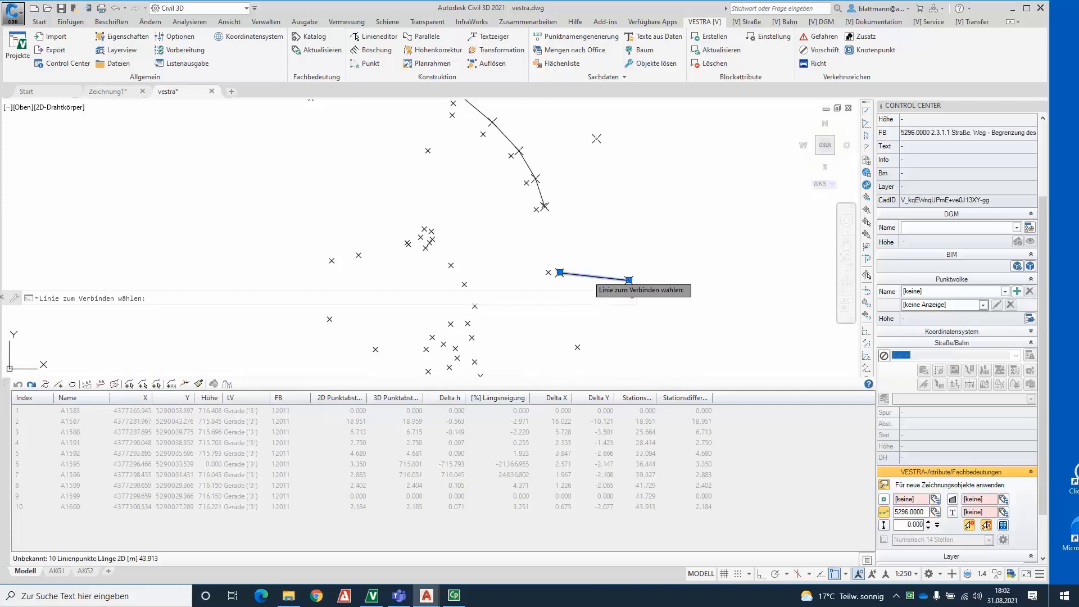
{"action": "left_click", "coordinate": [72, 385]}
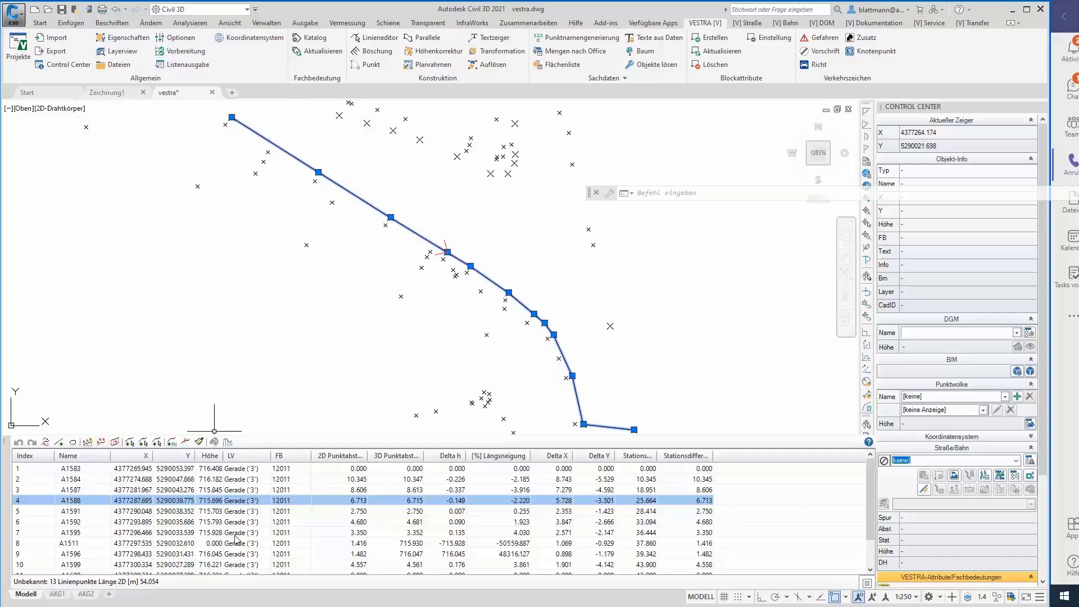
Select point A1511 and display the longitudinal profile of the 13-point line
{"action": "left_click", "coordinate": [175, 544]}
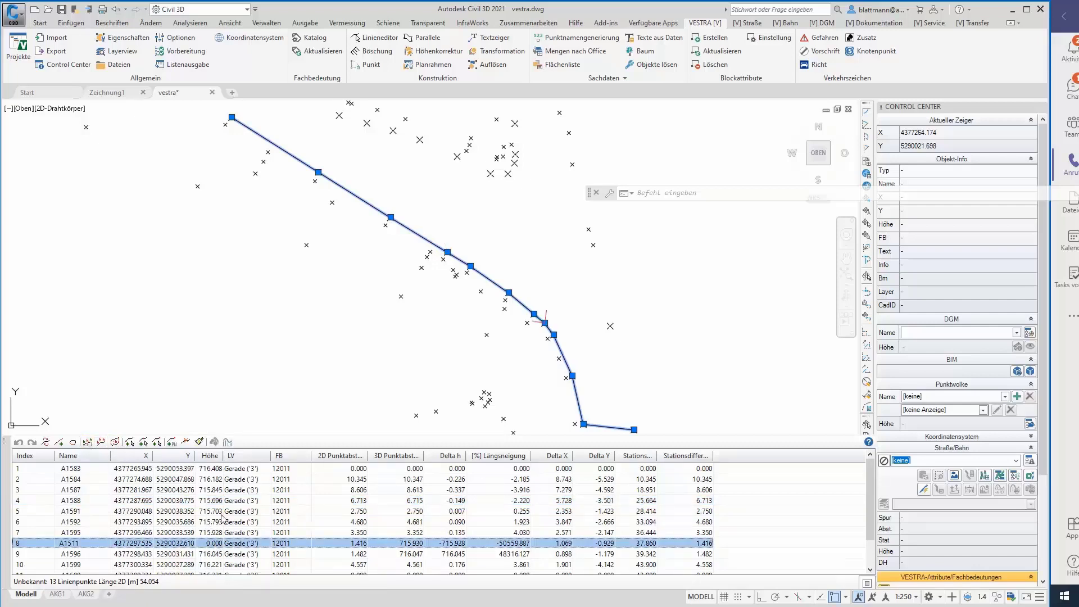
{"action": "left_click", "coordinate": [229, 444]}
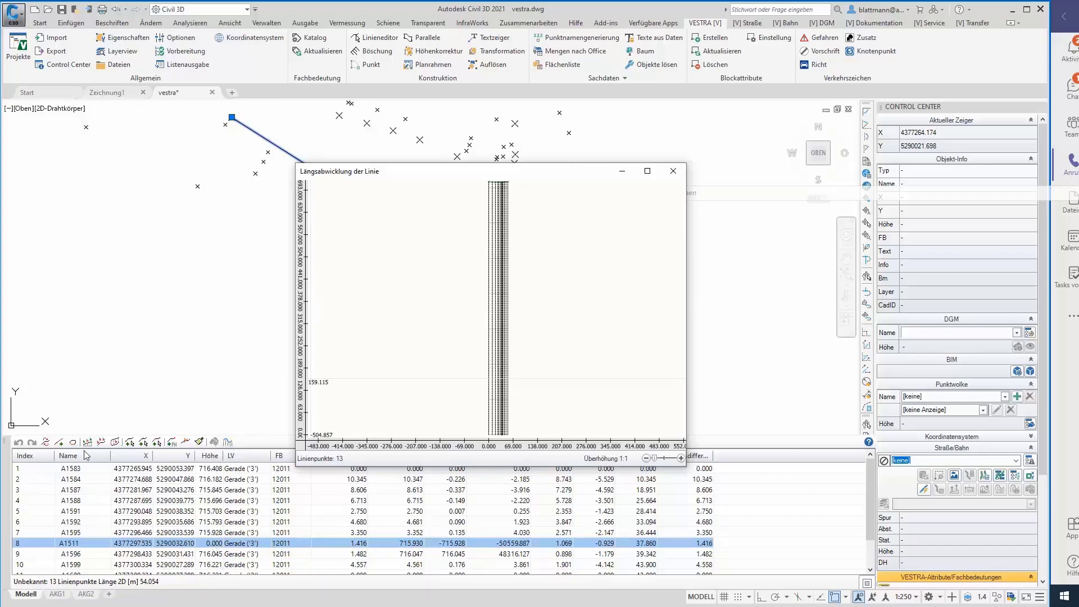
{"action": "left_click", "coordinate": [87, 442]}
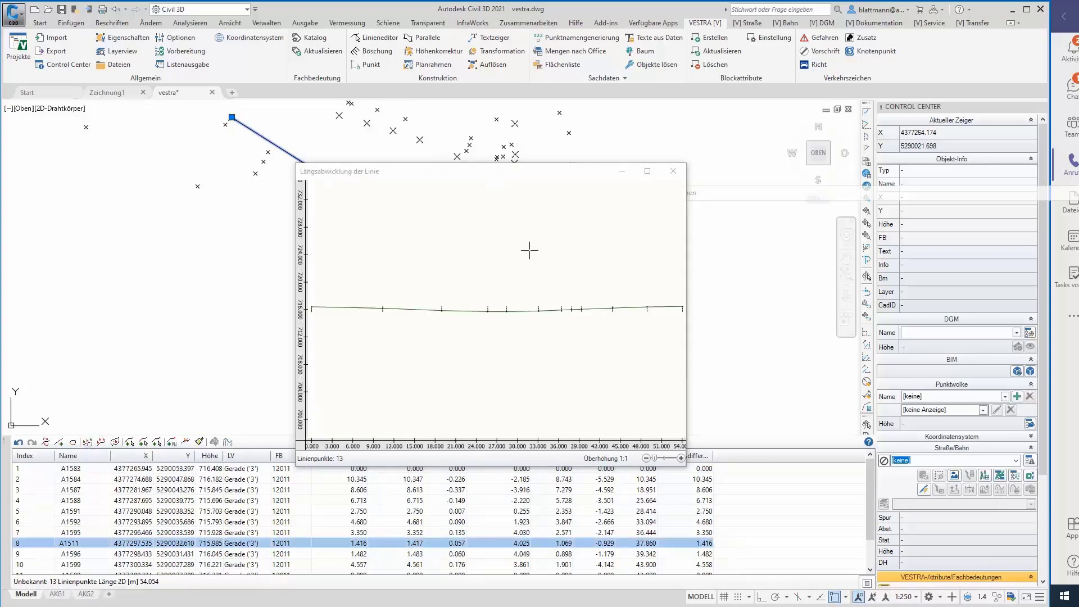
{"action": "left_click", "coordinate": [681, 458]}
{"action": "left_click", "coordinate": [681, 458]}
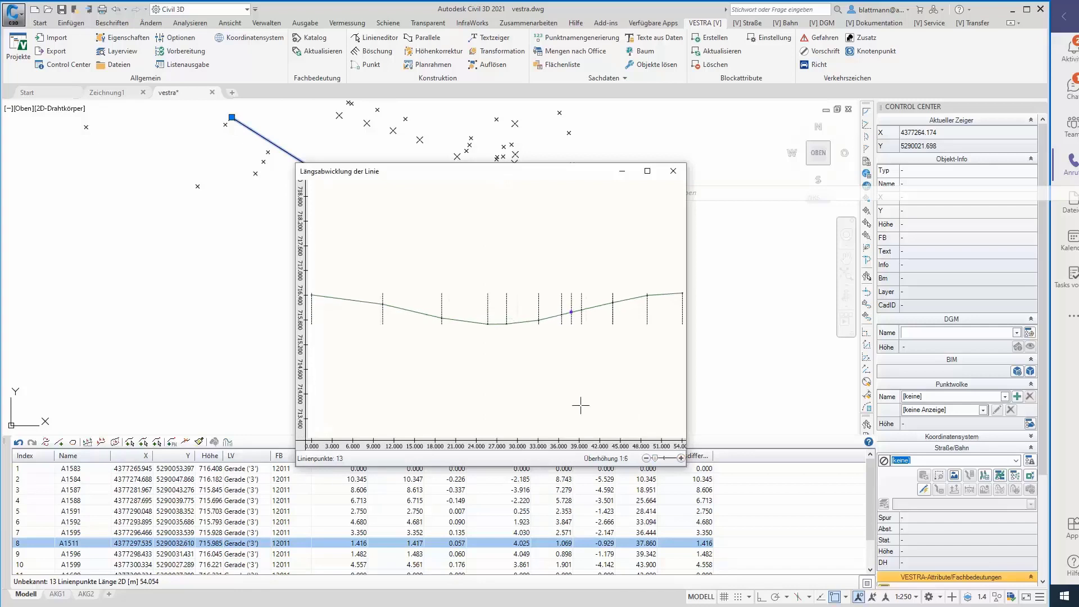
{"action": "scroll", "coordinate": [552, 366], "scroll_direction": "up", "scroll_amount": 1}
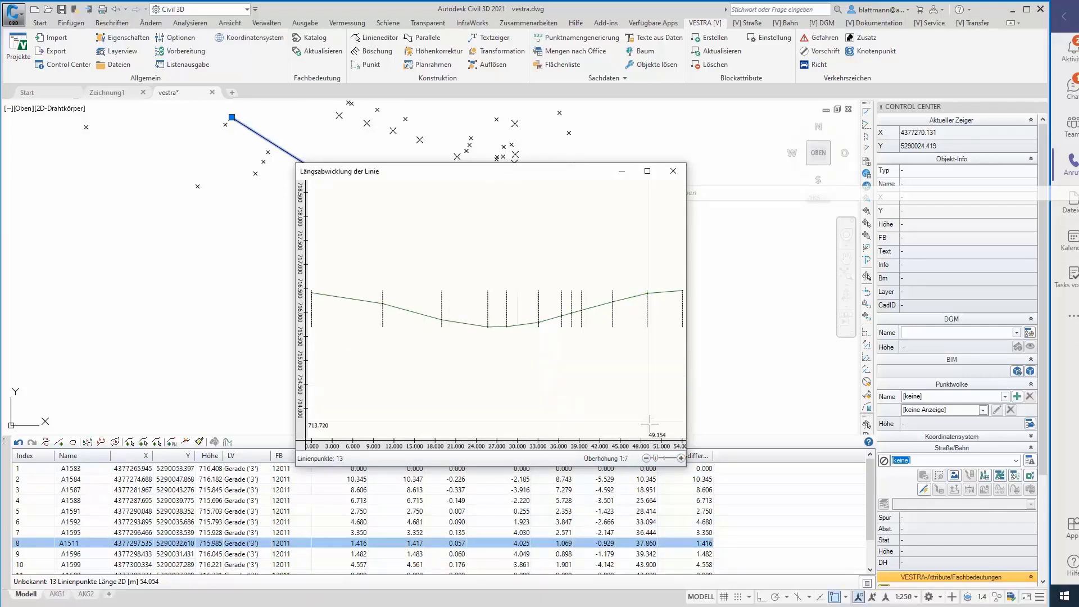
{"action": "left_click", "coordinate": [646, 458]}
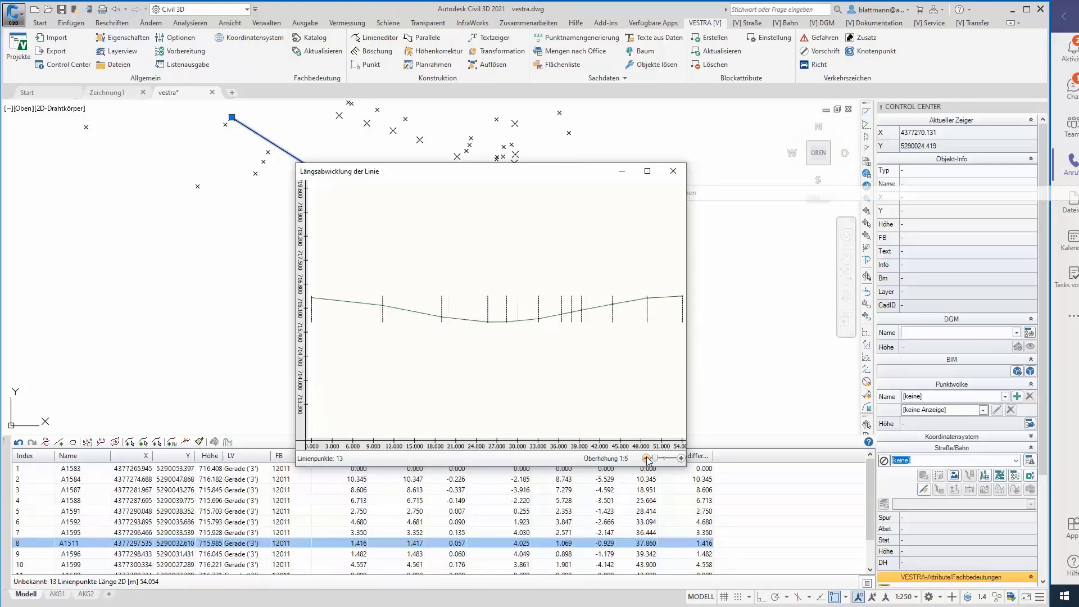
{"action": "left_click", "coordinate": [681, 458]}
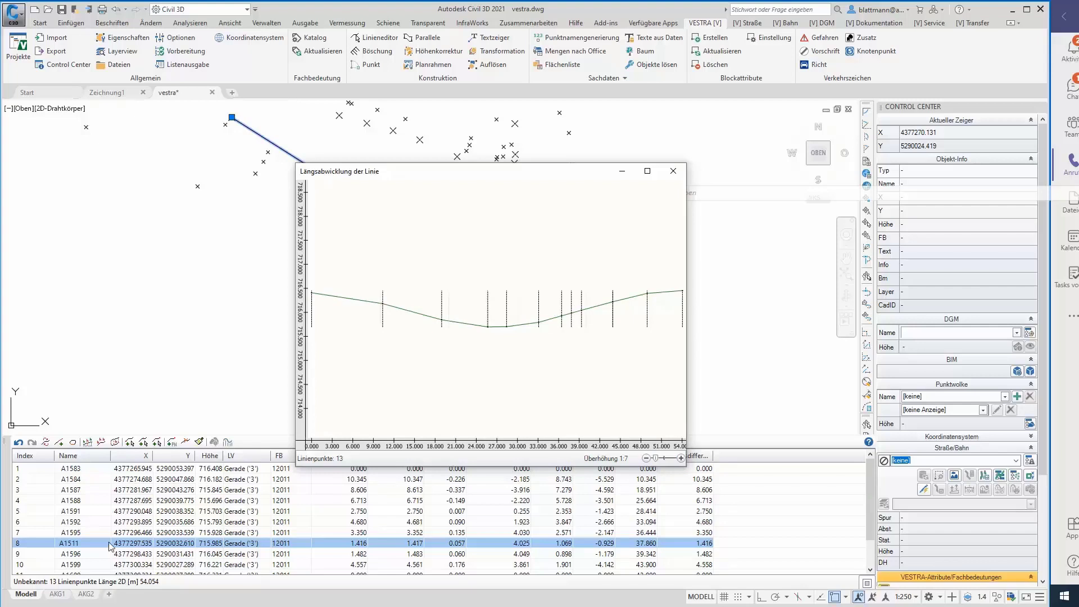
{"action": "left_click", "coordinate": [71, 523]}
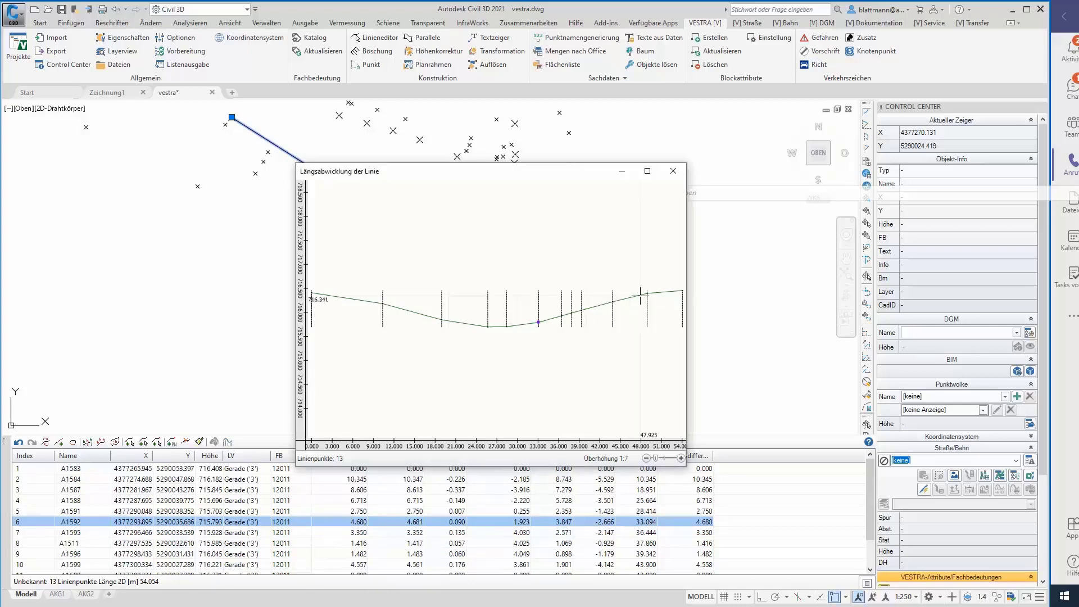
{"action": "left_click", "coordinate": [614, 301]}
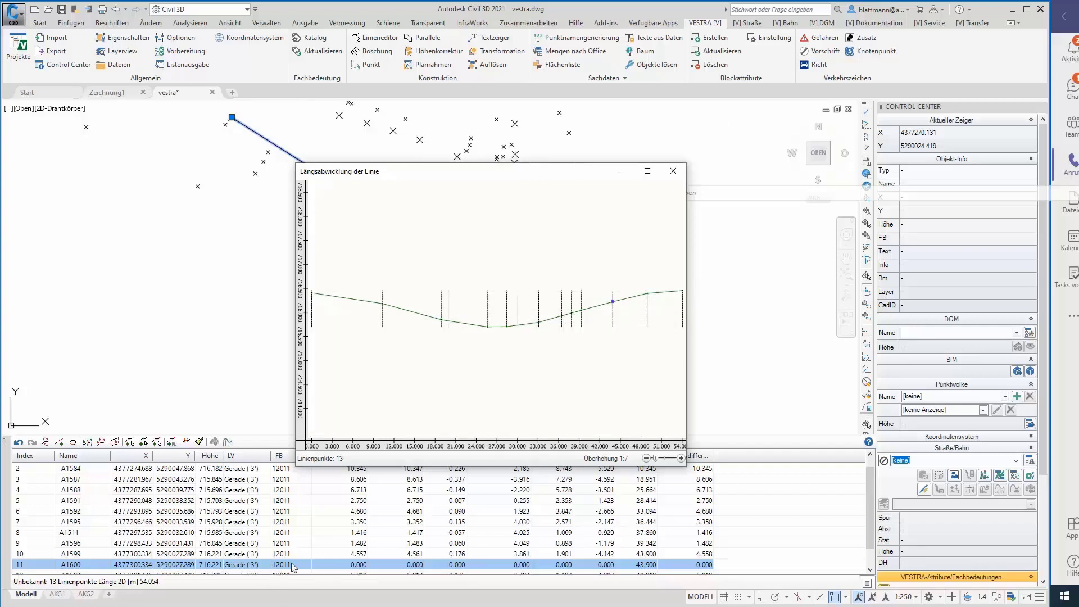
Make point A1588 an arc midpoint (type 5), then select points A1584 and A1587
{"action": "left_click", "coordinate": [236, 495]}
{"action": "left_click", "coordinate": [249, 490]}
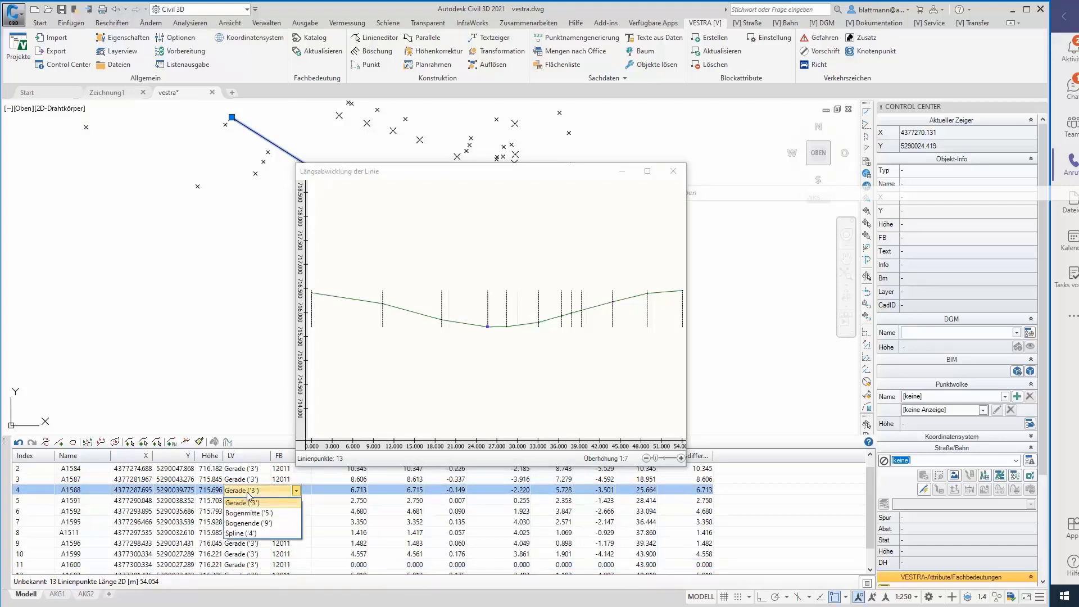
{"action": "left_click", "coordinate": [249, 516]}
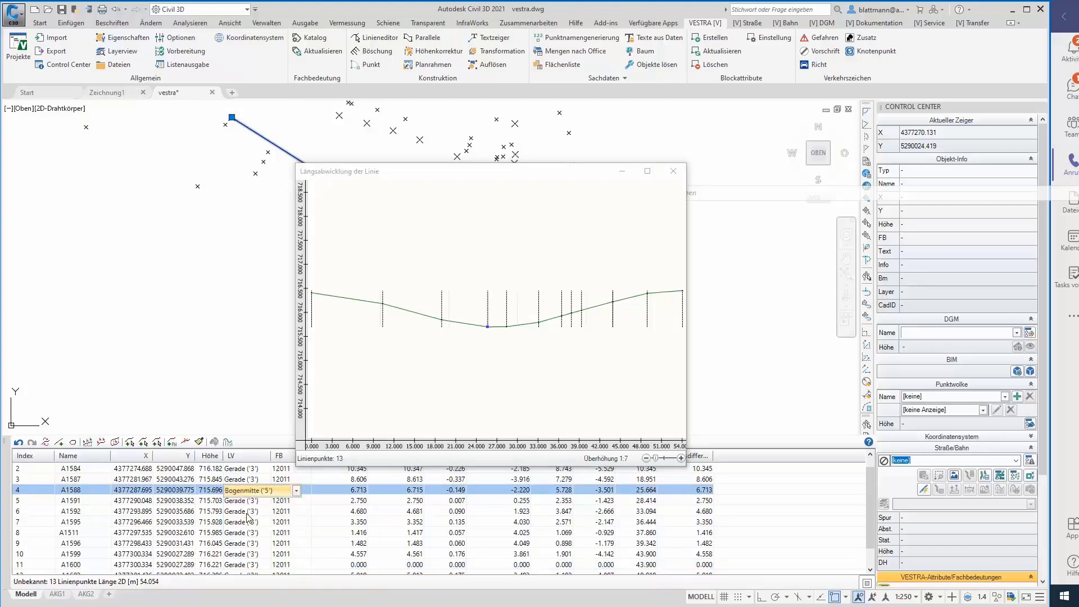
{"action": "left_click", "coordinate": [177, 492]}
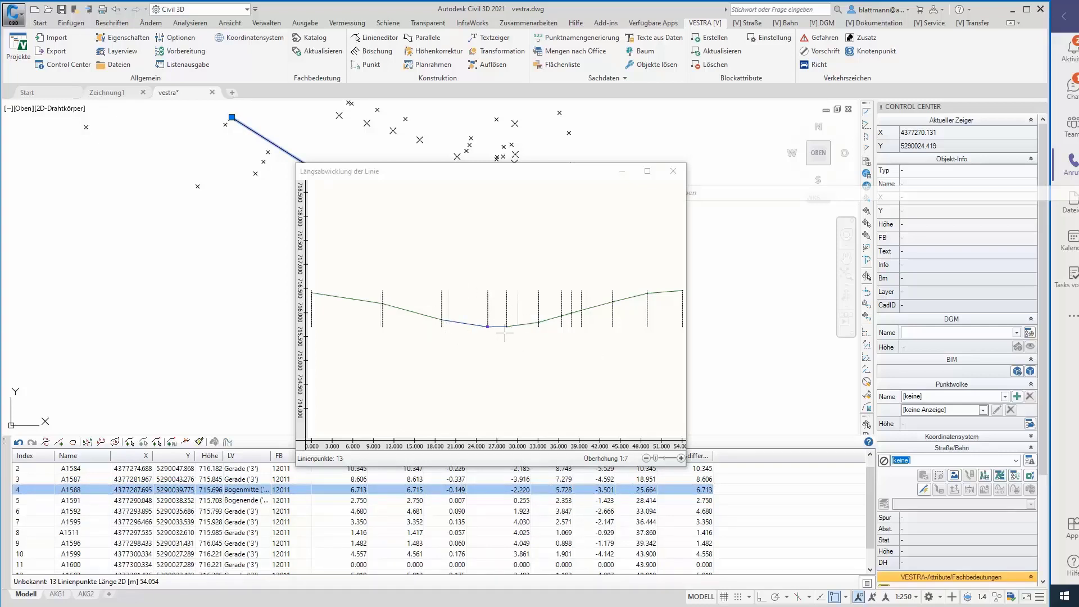
{"action": "left_click", "coordinate": [129, 502]}
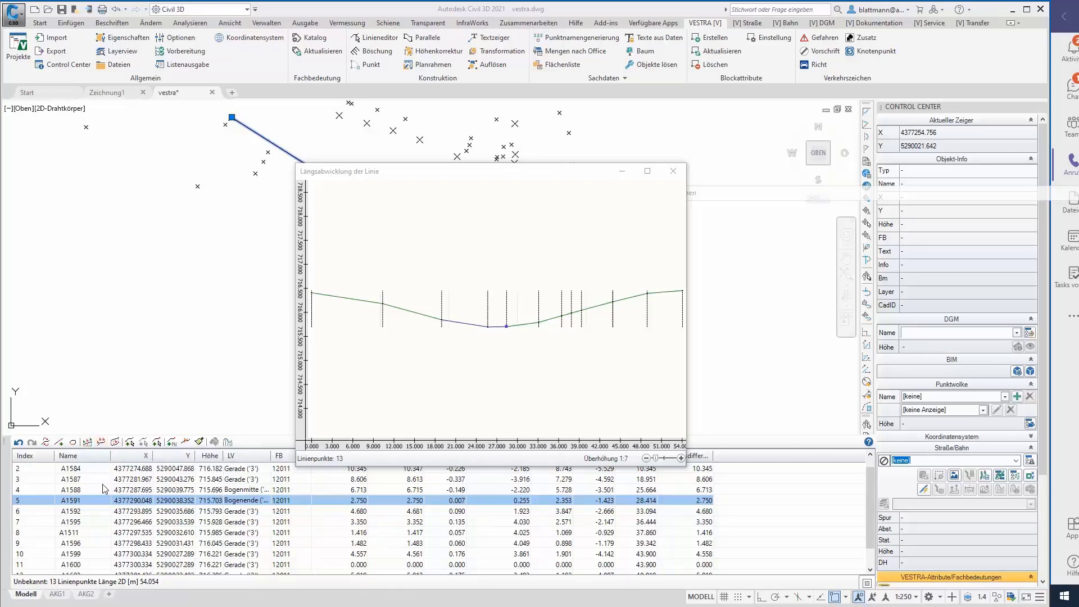
{"action": "left_click", "coordinate": [78, 469]}
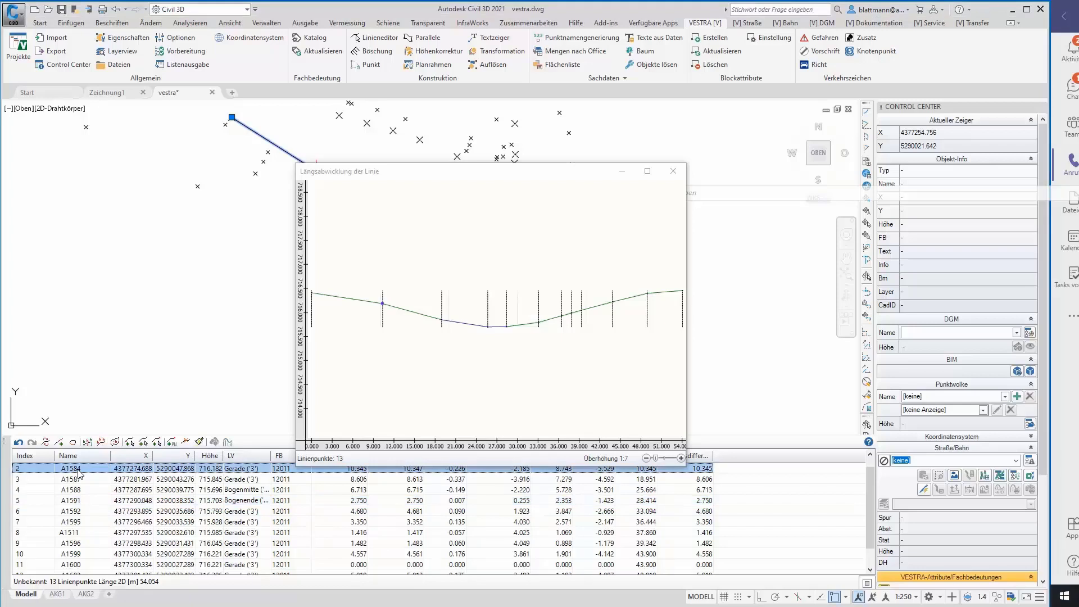
{"action": "left_click", "coordinate": [81, 481], "text": "shift"}
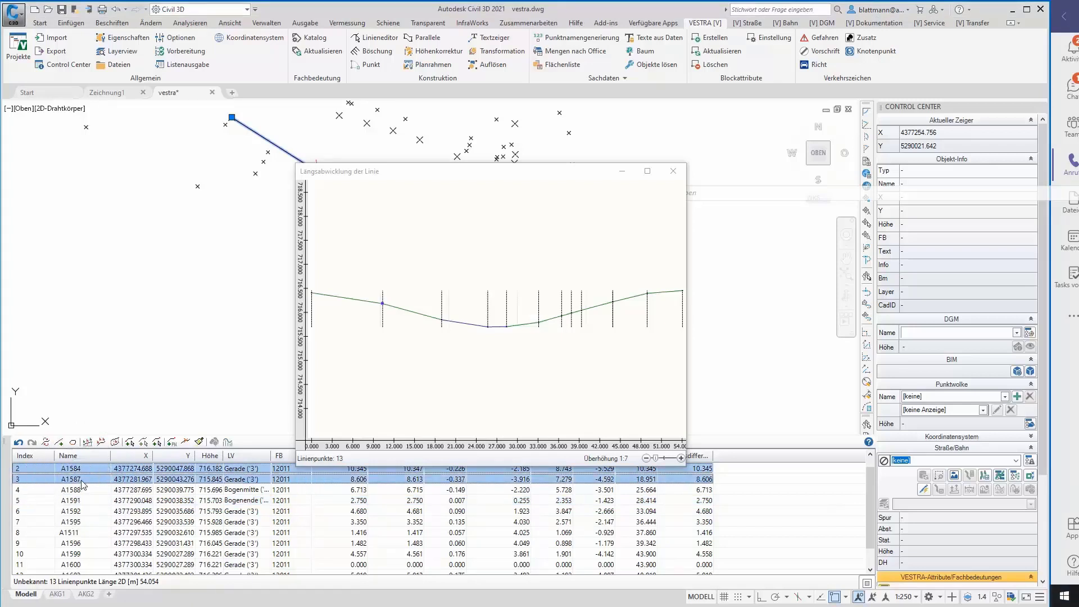
Assign fixed height 716.2 to points A1584 and A1587 and check them on the profile
{"action": "left_click", "coordinate": [102, 445]}
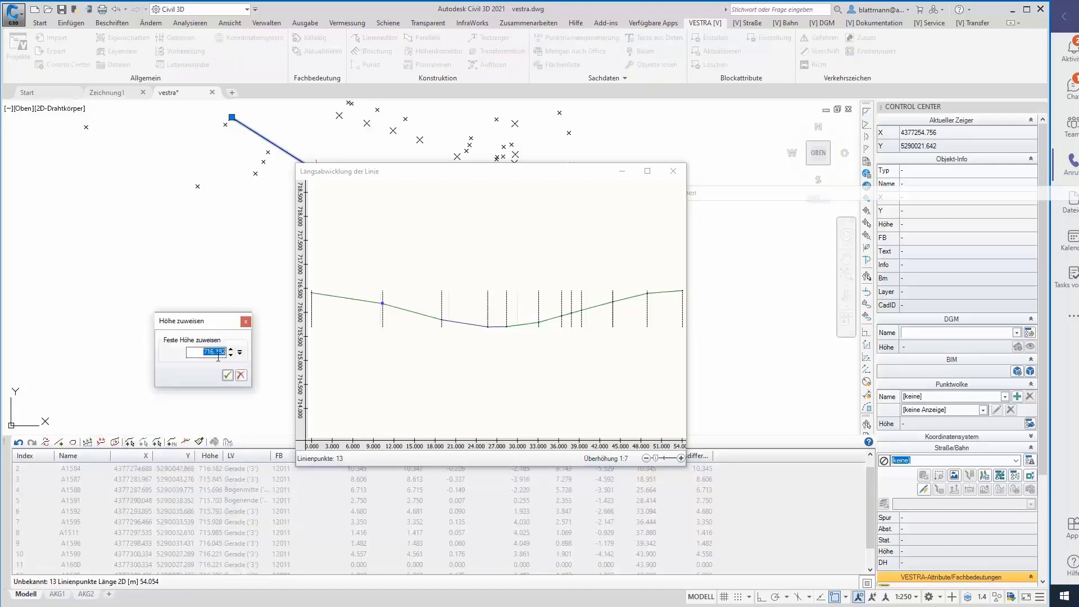
{"action": "type", "text": "716.2"}
{"action": "left_click", "coordinate": [227, 375]}
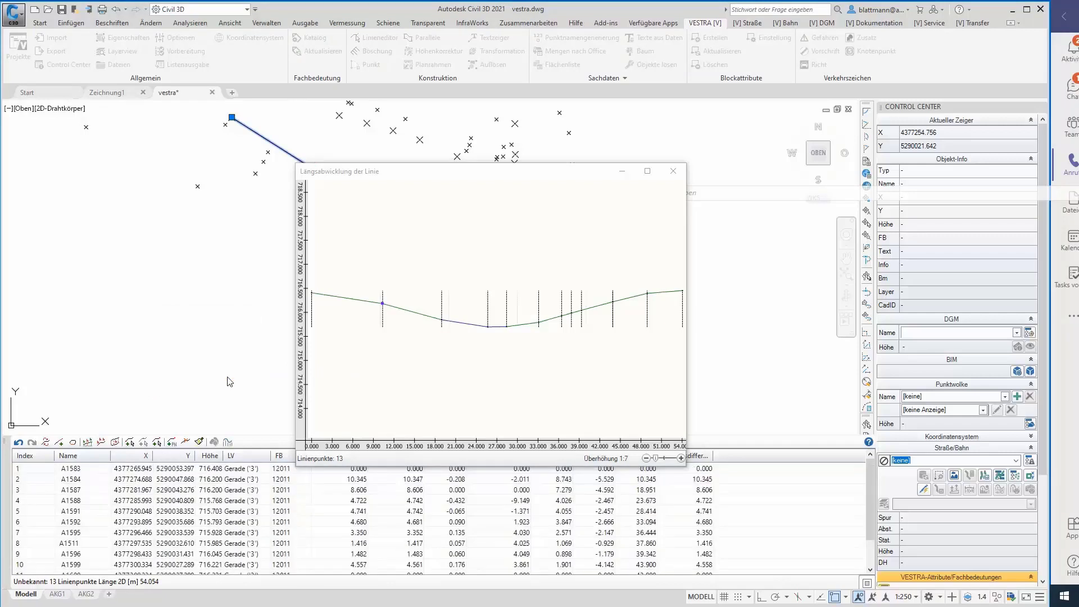
{"action": "left_click", "coordinate": [373, 345]}
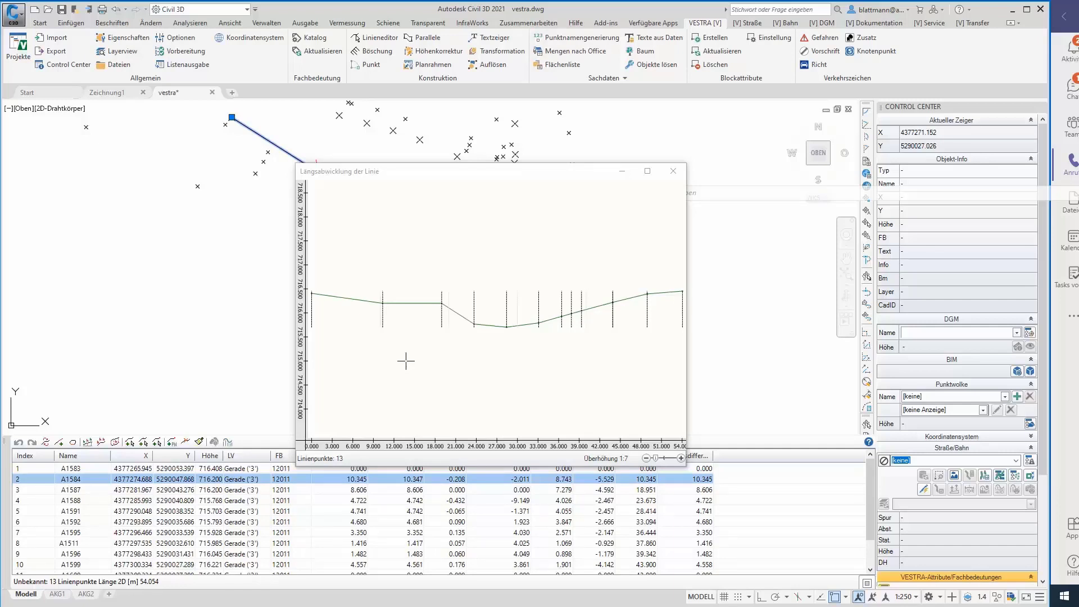
{"action": "key", "text": "Down"}
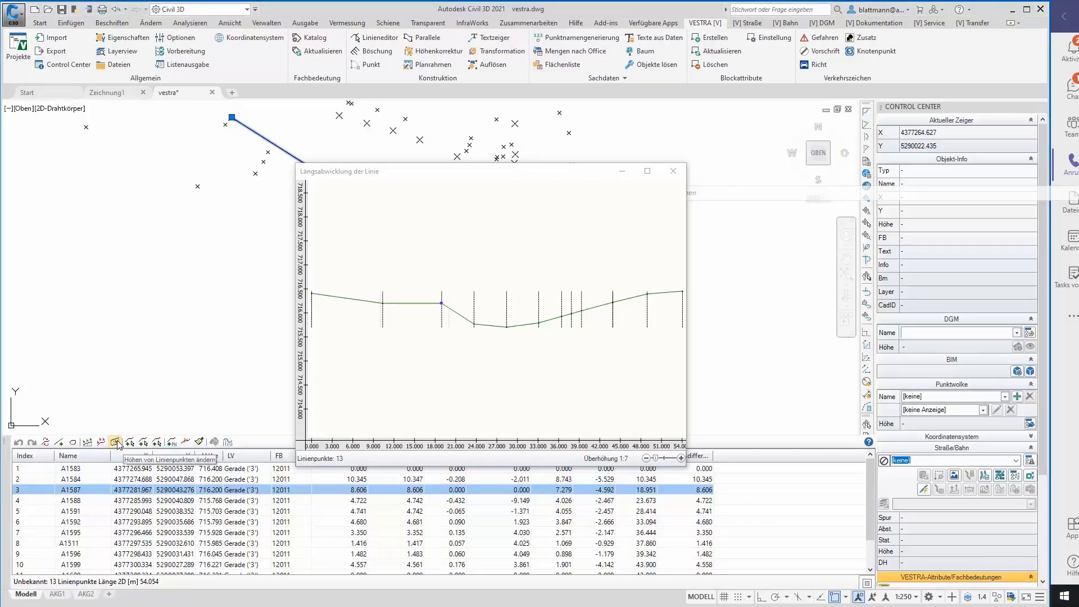
In the height editor, select points A1588 through A1607 and add a 0.500 height difference
{"action": "left_click", "coordinate": [117, 445]}
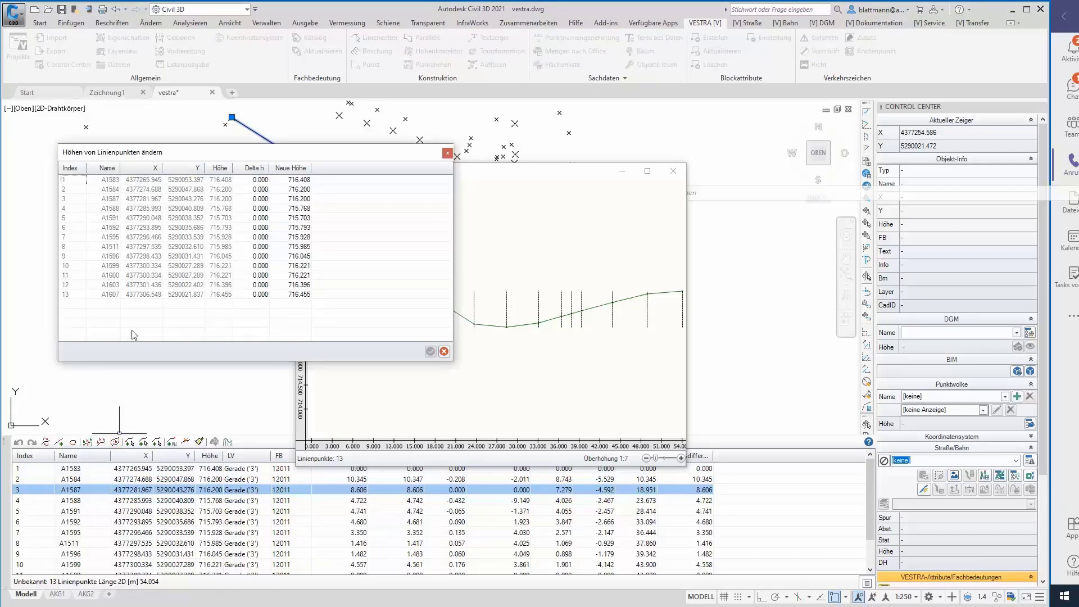
{"action": "left_click", "coordinate": [73, 212]}
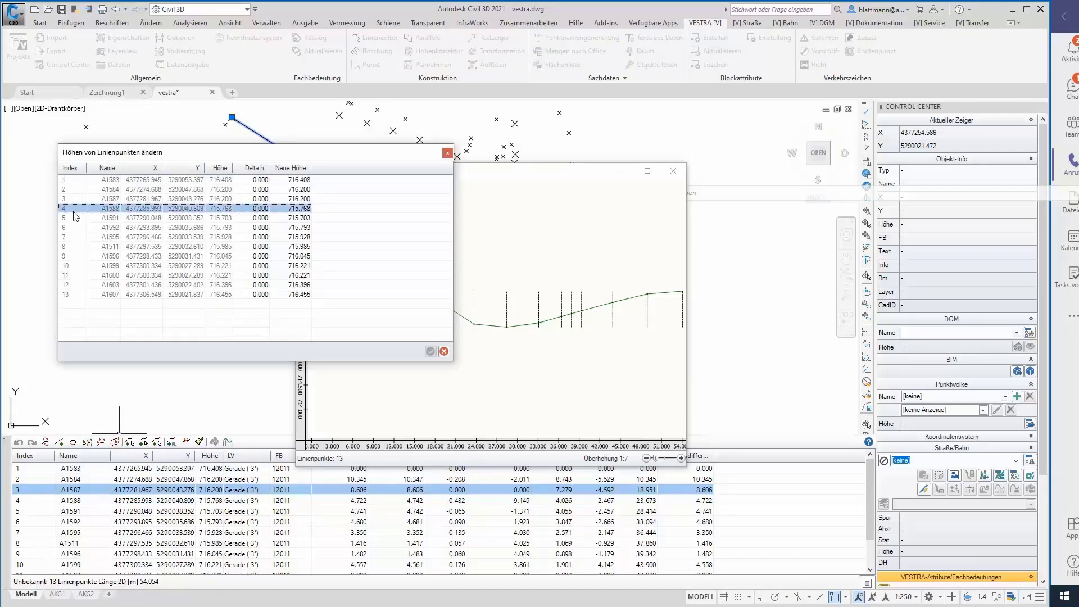
{"action": "left_click", "coordinate": [76, 295], "text": "shift"}
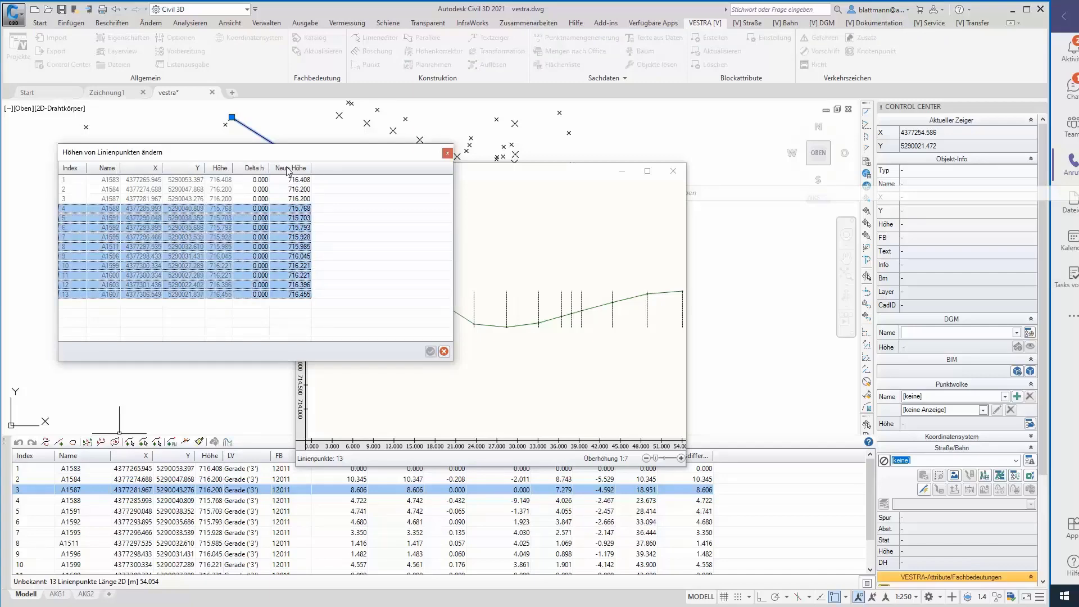
{"action": "right_click", "coordinate": [290, 241]}
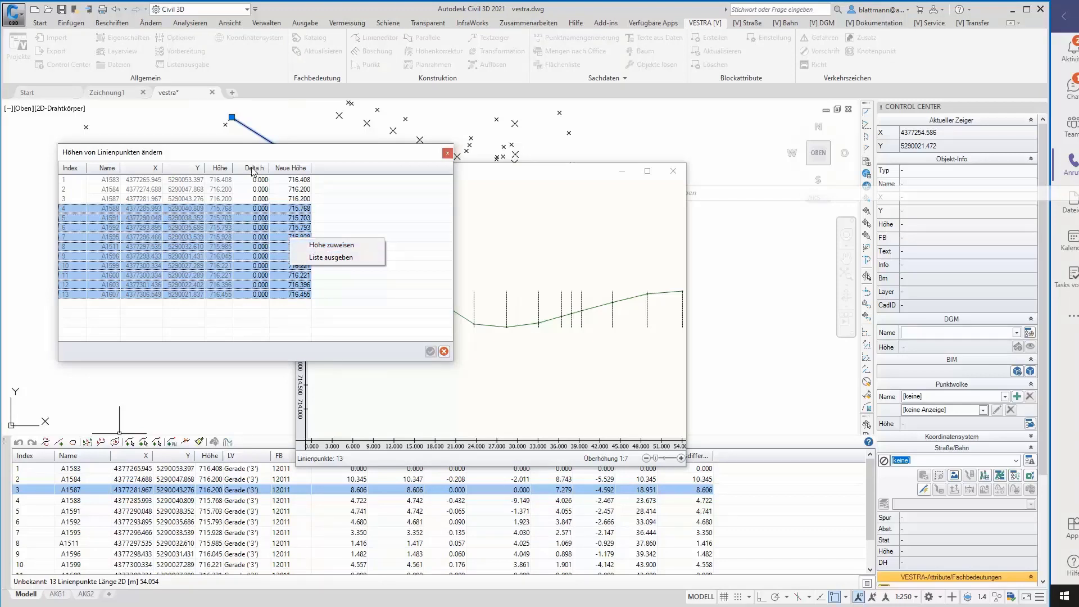
{"action": "right_click", "coordinate": [245, 245]}
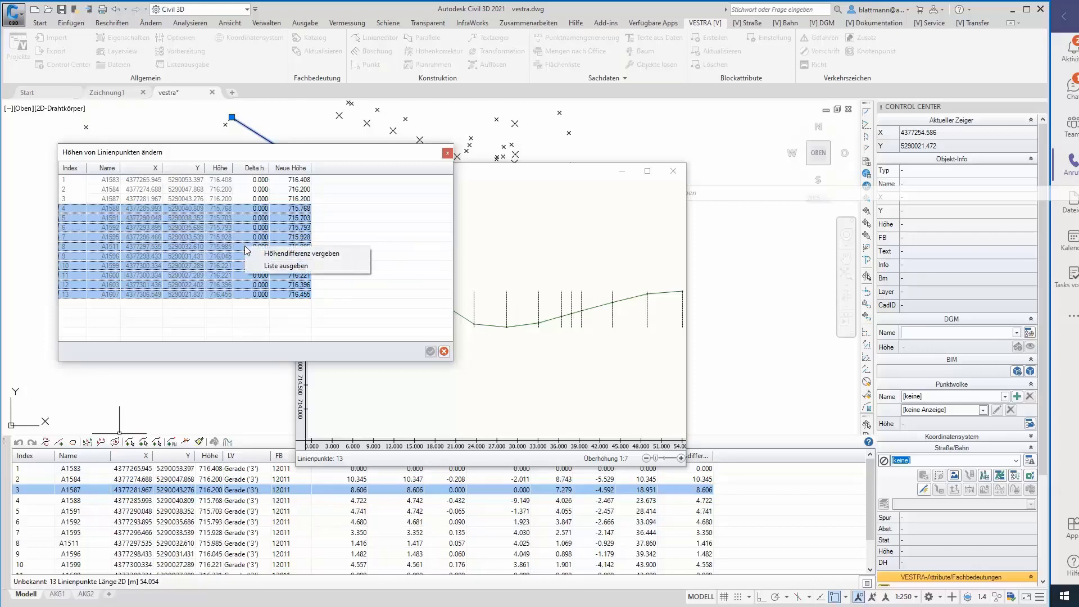
{"action": "left_click", "coordinate": [298, 255]}
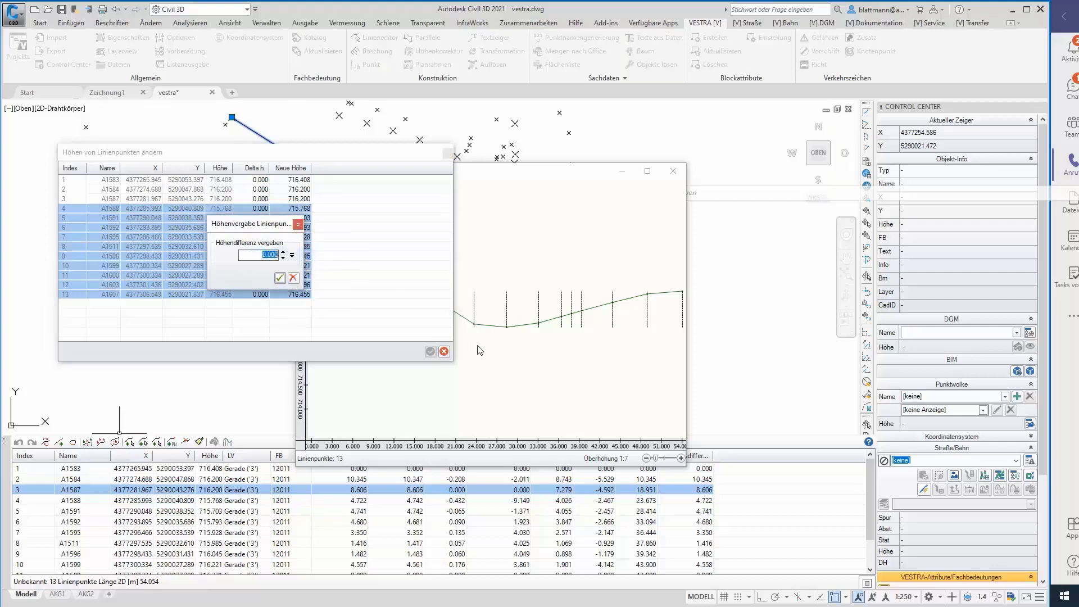
{"action": "type", "text": "0.5"}
{"action": "left_click", "coordinate": [279, 278]}
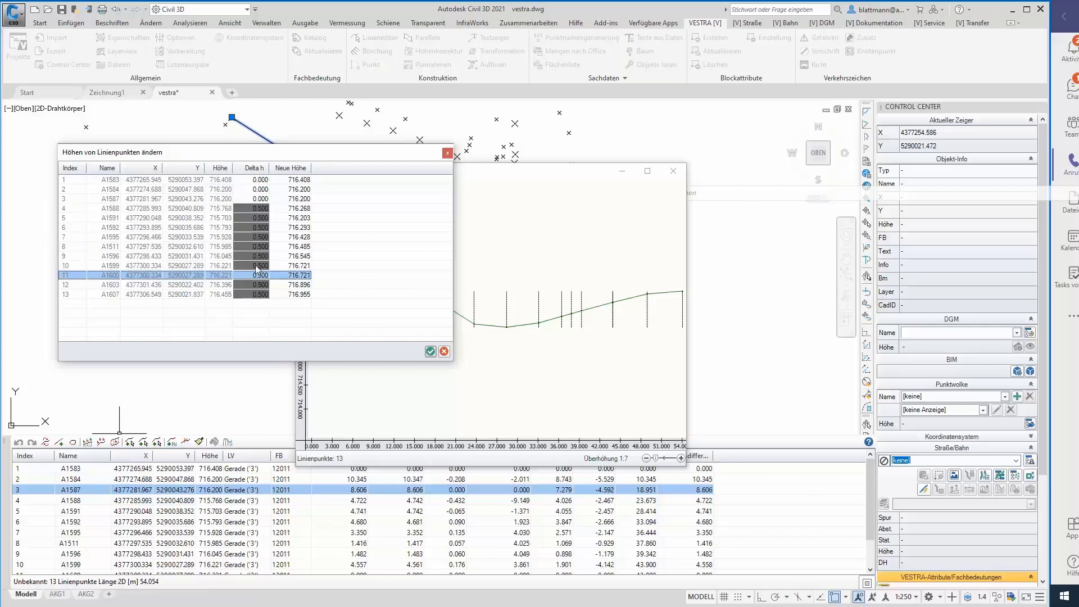
{"action": "left_click", "coordinate": [430, 352]}
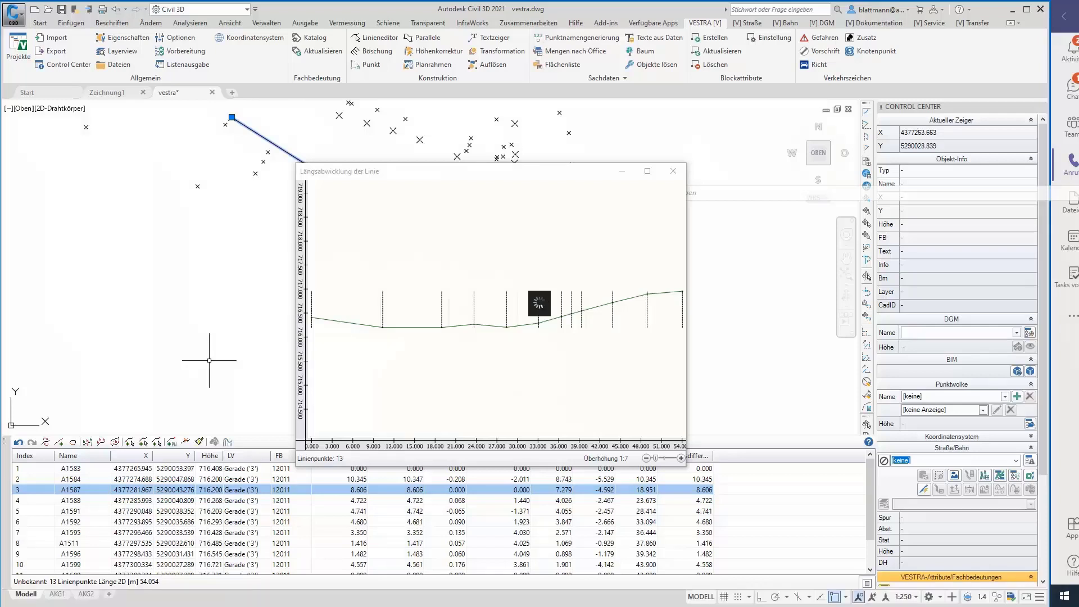
Close the profile window and locate points A1591 and A1595 on the line
{"action": "left_click", "coordinate": [673, 171]}
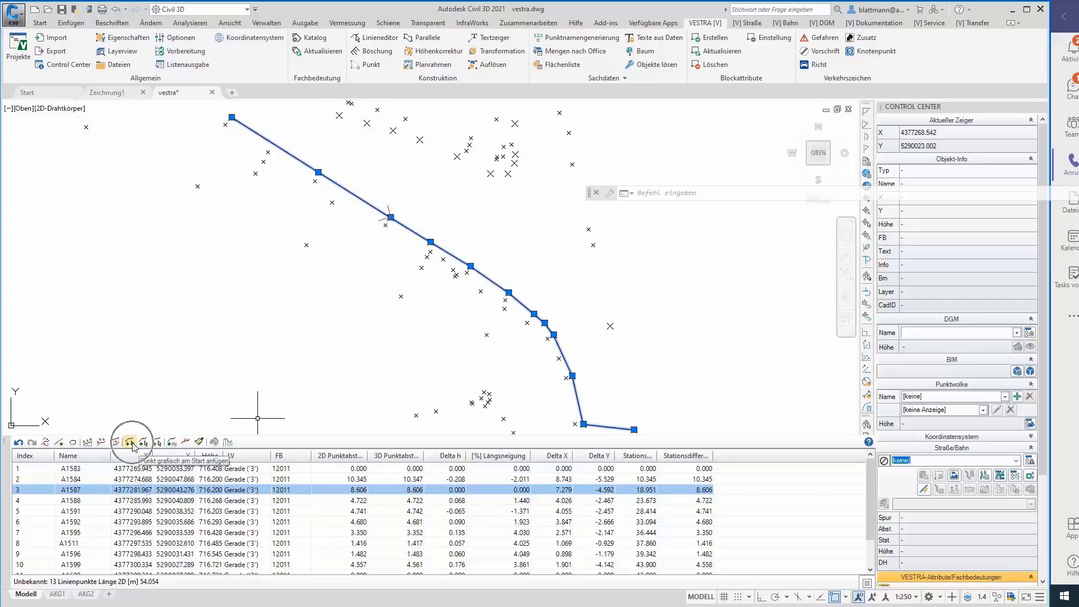
{"action": "left_click", "coordinate": [125, 511]}
{"action": "left_click", "coordinate": [128, 501]}
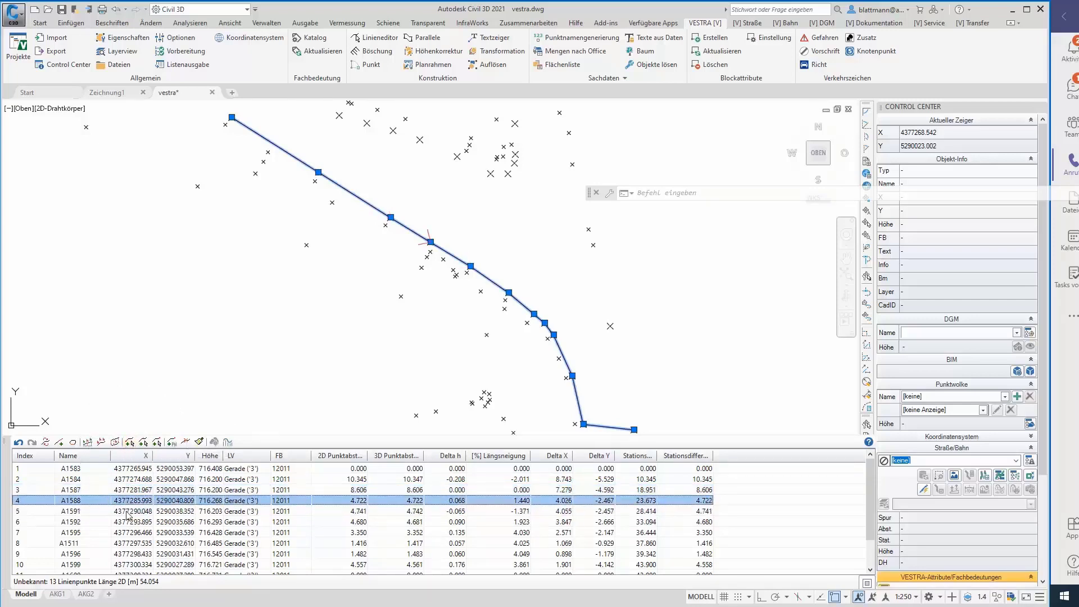
{"action": "left_click", "coordinate": [127, 531]}
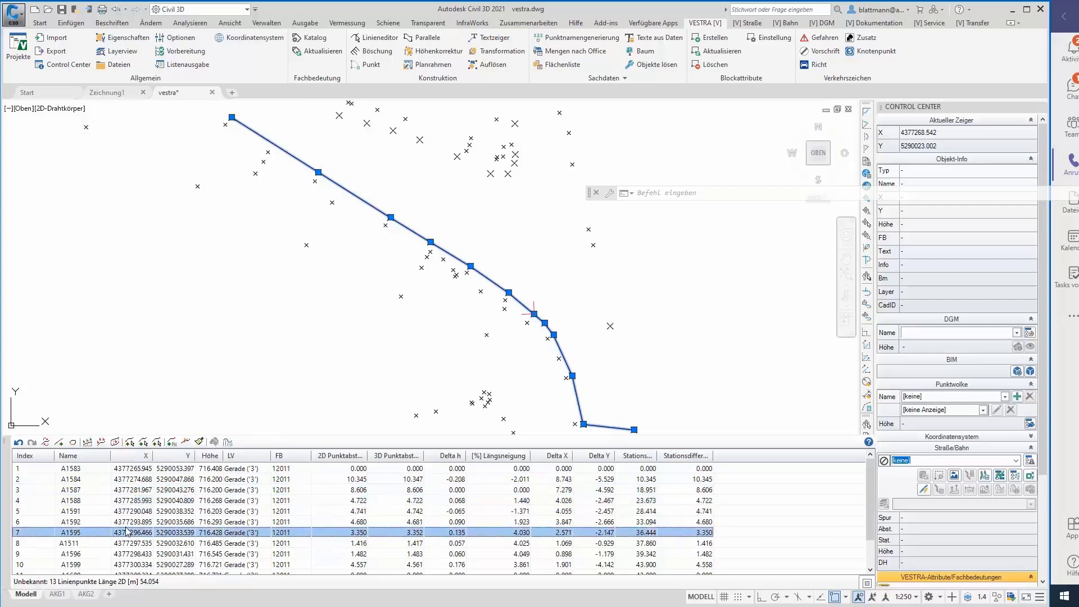
Add point A1580 as the line's new starting point
{"action": "left_click", "coordinate": [129, 441]}
{"action": "middle_click_drag", "start_coordinate": [216, 236], "coordinate": [354, 425]}
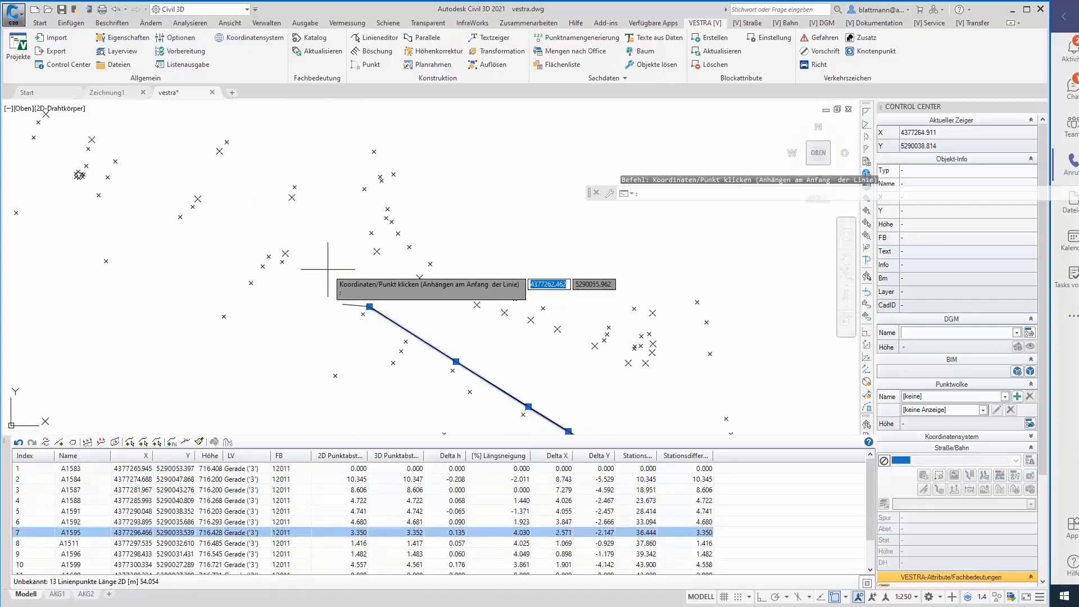
{"action": "left_click", "coordinate": [285, 253]}
{"action": "key", "text": "Return"}
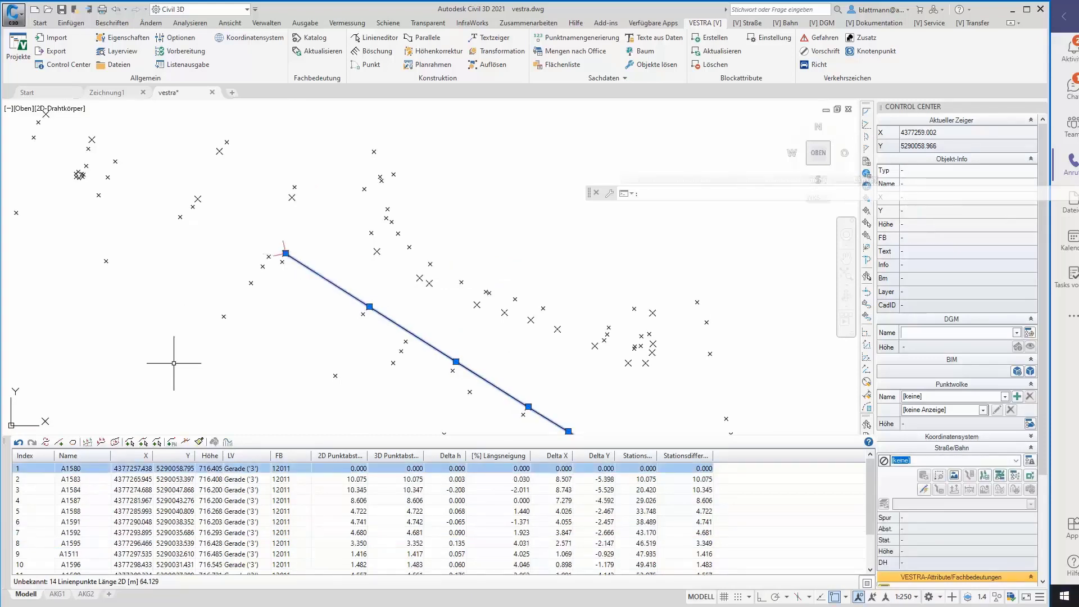
Append point A1608 to the end of the line, making 15 points
{"action": "left_click", "coordinate": [157, 442]}
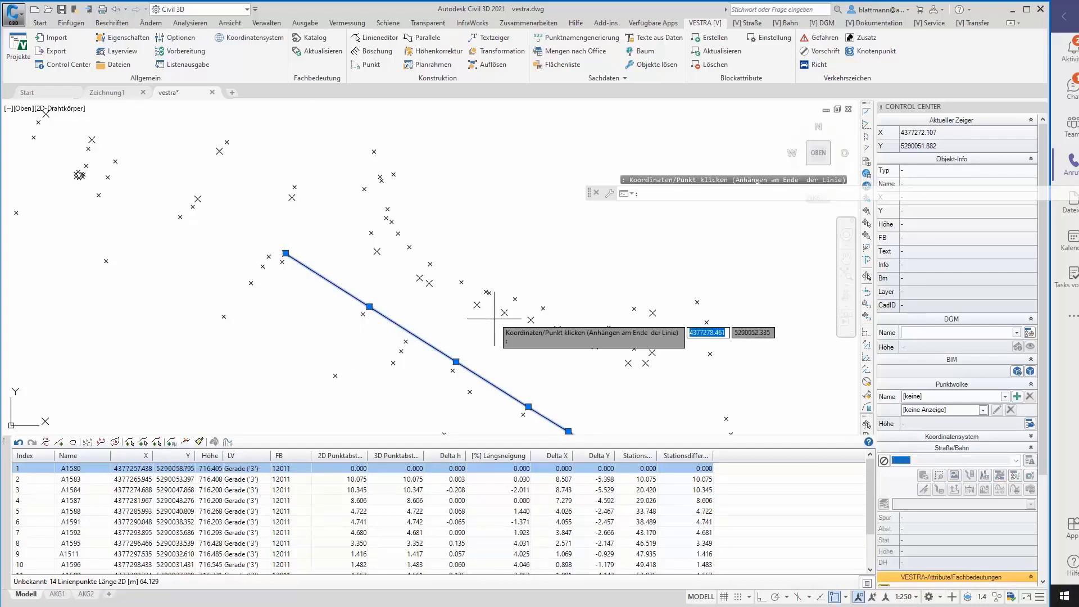
{"action": "middle_click_drag", "start_coordinate": [600, 368], "coordinate": [504, 305]}
{"action": "scroll", "coordinate": [504, 305], "scroll_direction": "down", "scroll_amount": 3}
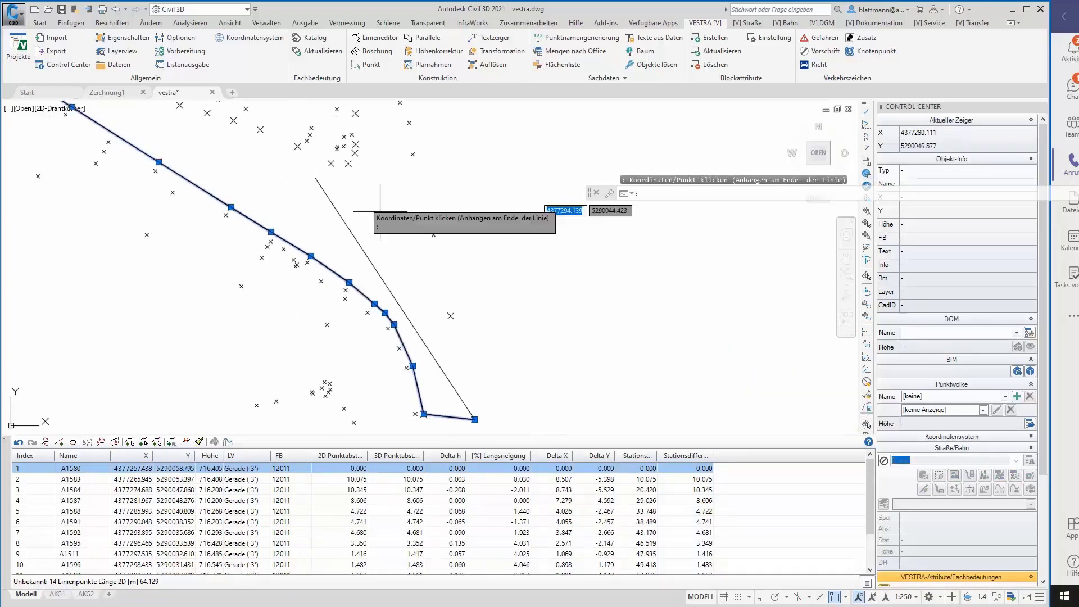
{"action": "scroll", "coordinate": [453, 308], "scroll_direction": "up", "scroll_amount": 3}
{"action": "left_click", "coordinate": [450, 316]}
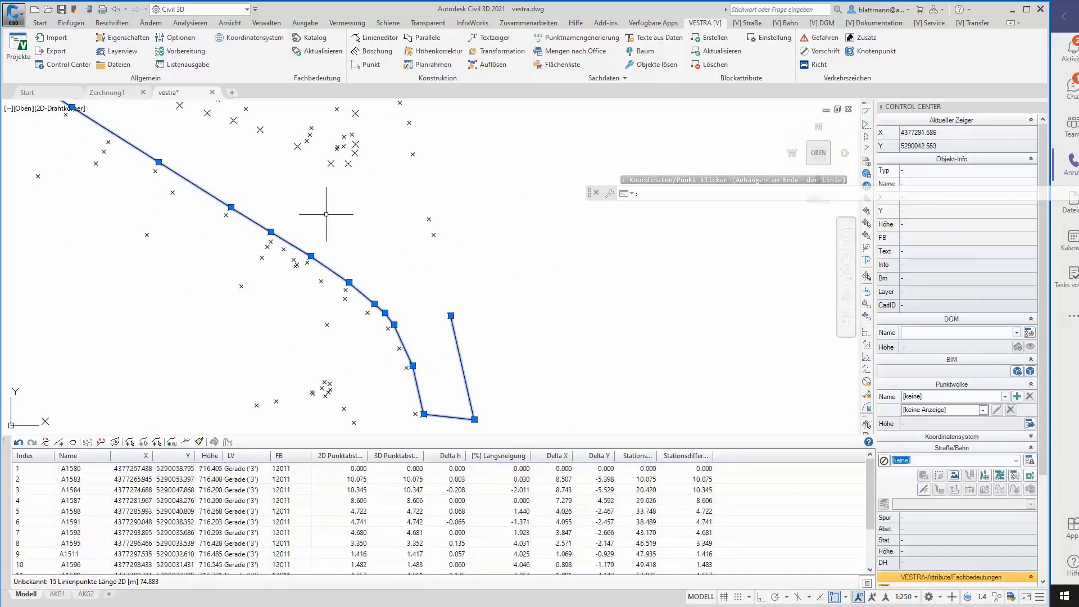
{"action": "scroll", "coordinate": [379, 221], "scroll_direction": "up", "scroll_amount": 3}
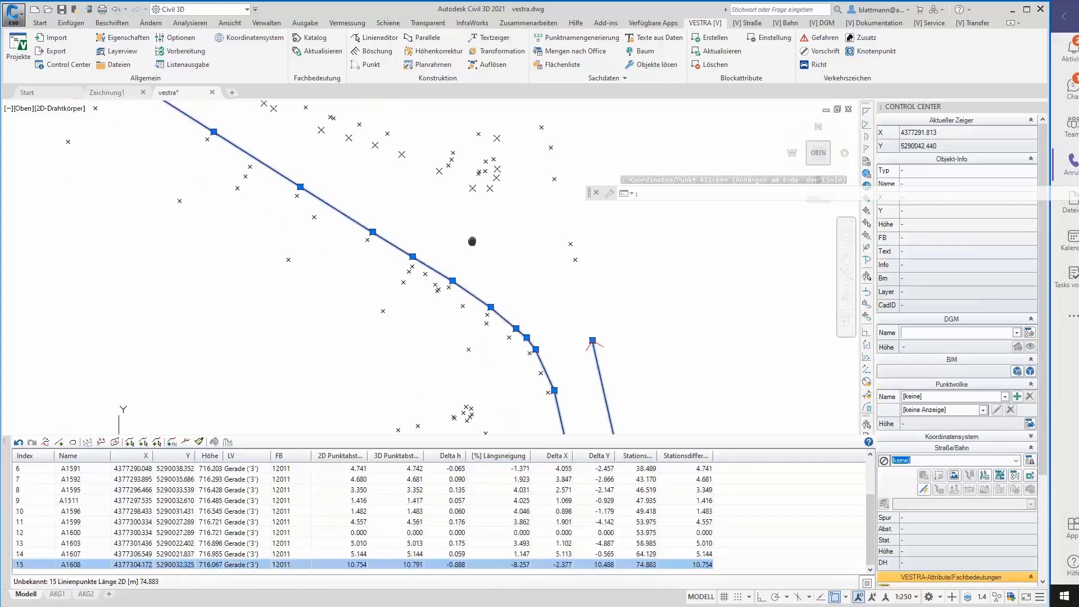
Review line points A1511, A1596 and A1595 in the drawing
{"action": "left_click", "coordinate": [142, 505]}
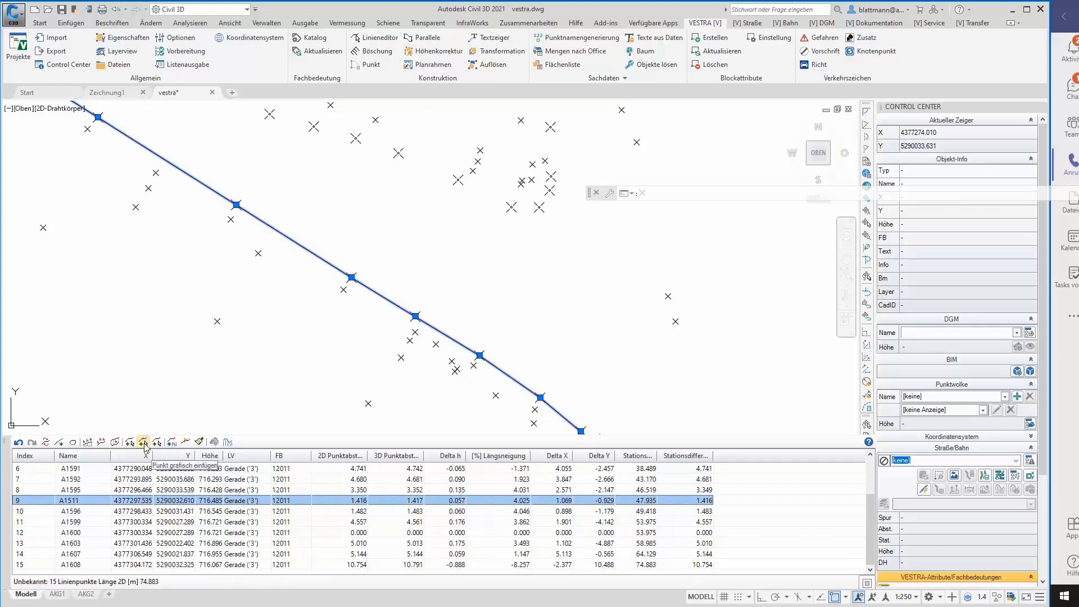
{"action": "left_click", "coordinate": [123, 513]}
{"action": "left_click", "coordinate": [126, 501]}
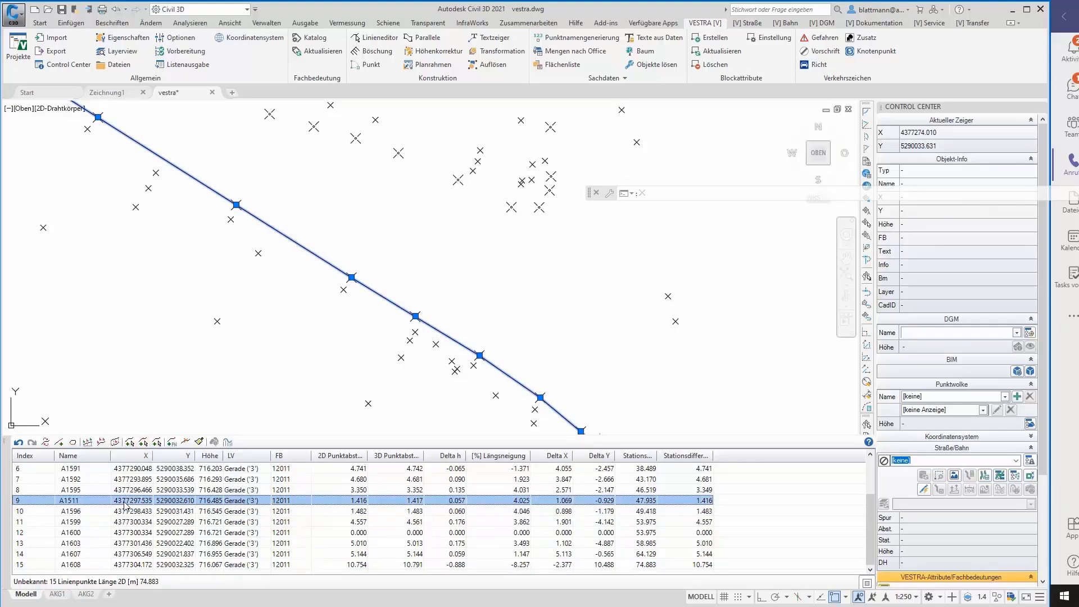
{"action": "left_click", "coordinate": [865, 583]}
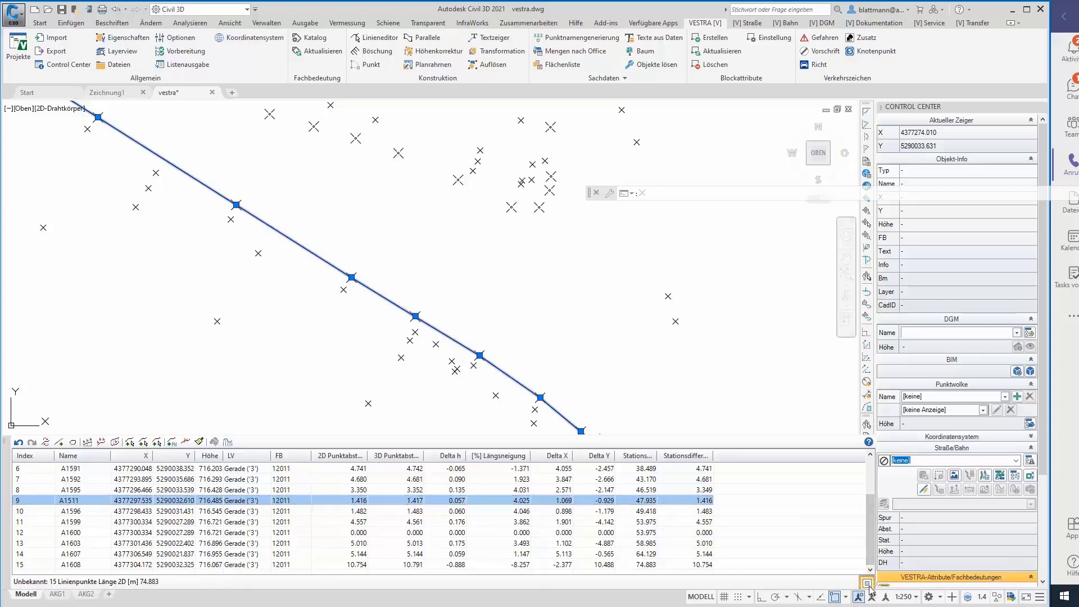
{"action": "left_click", "coordinate": [135, 490]}
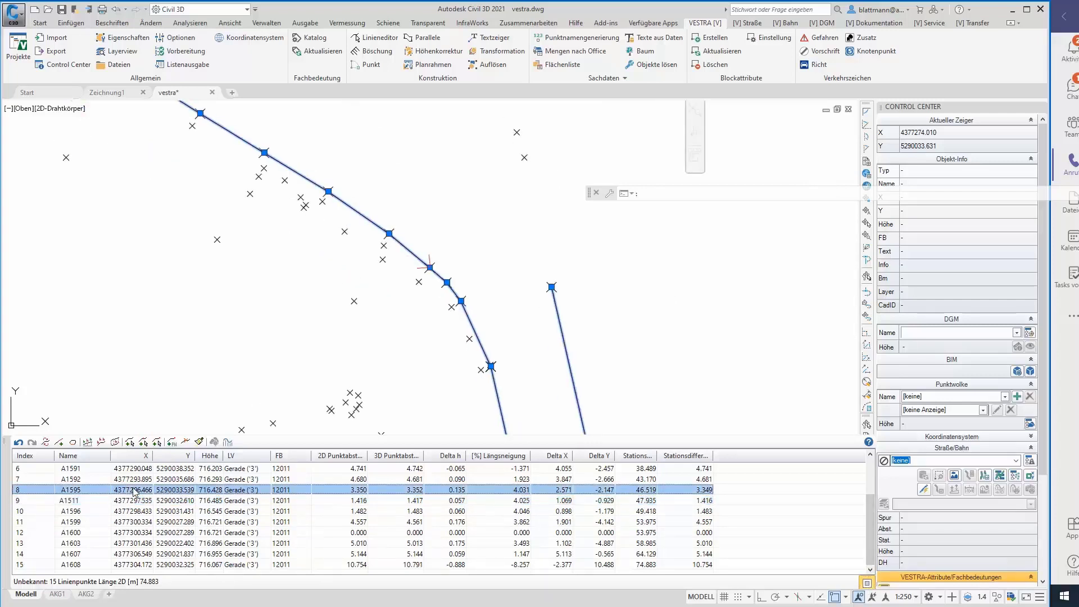
Insert point A1609 into the line just before A1595, giving 16 points
{"action": "left_click", "coordinate": [144, 443]}
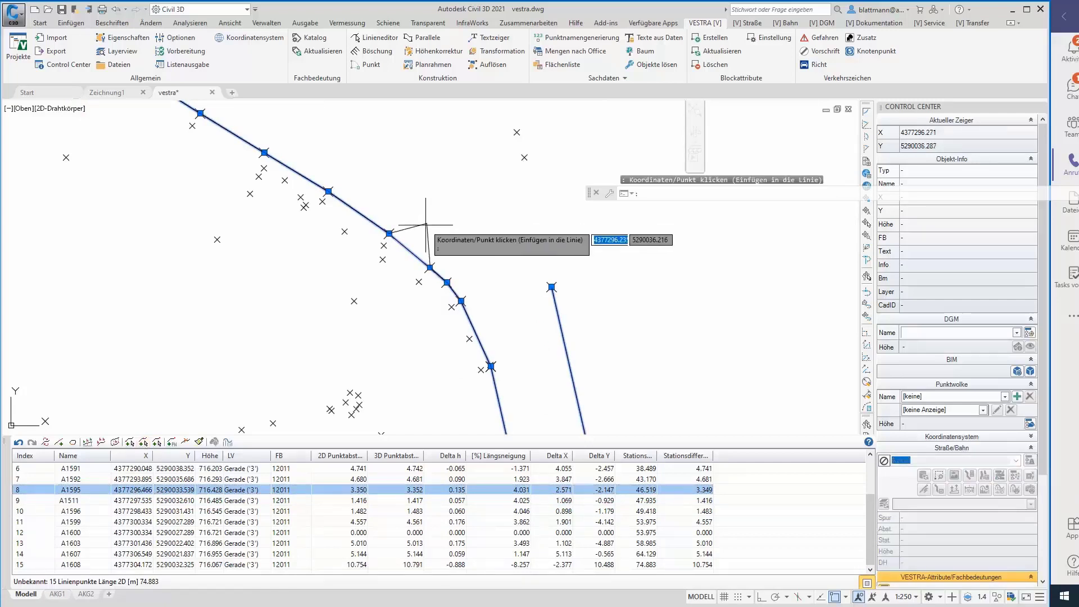
{"action": "scroll", "coordinate": [425, 227], "scroll_direction": "up", "scroll_amount": 4}
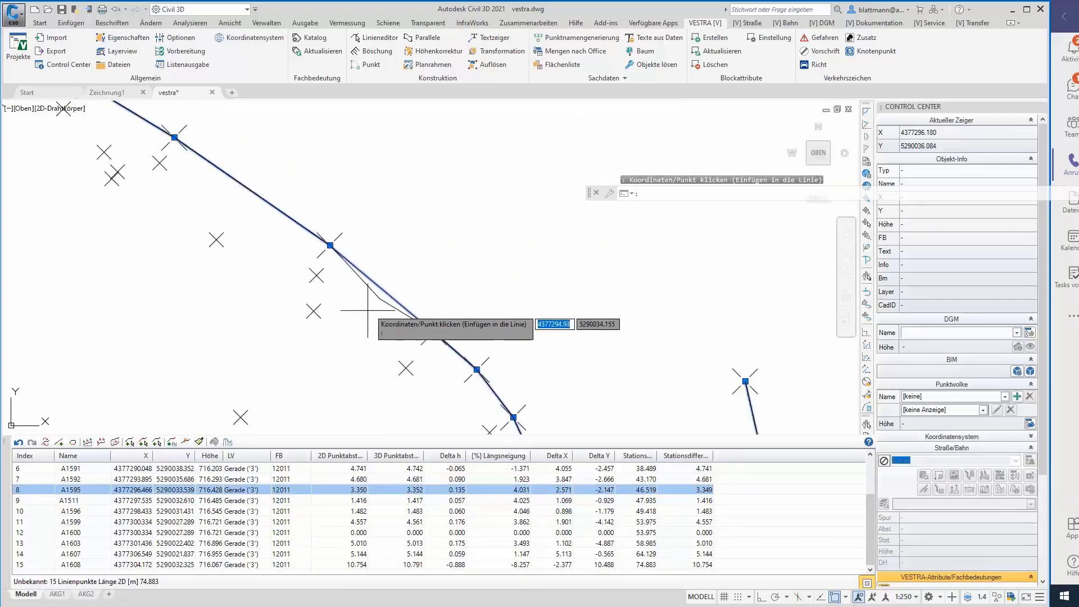
{"action": "left_click", "coordinate": [314, 311]}
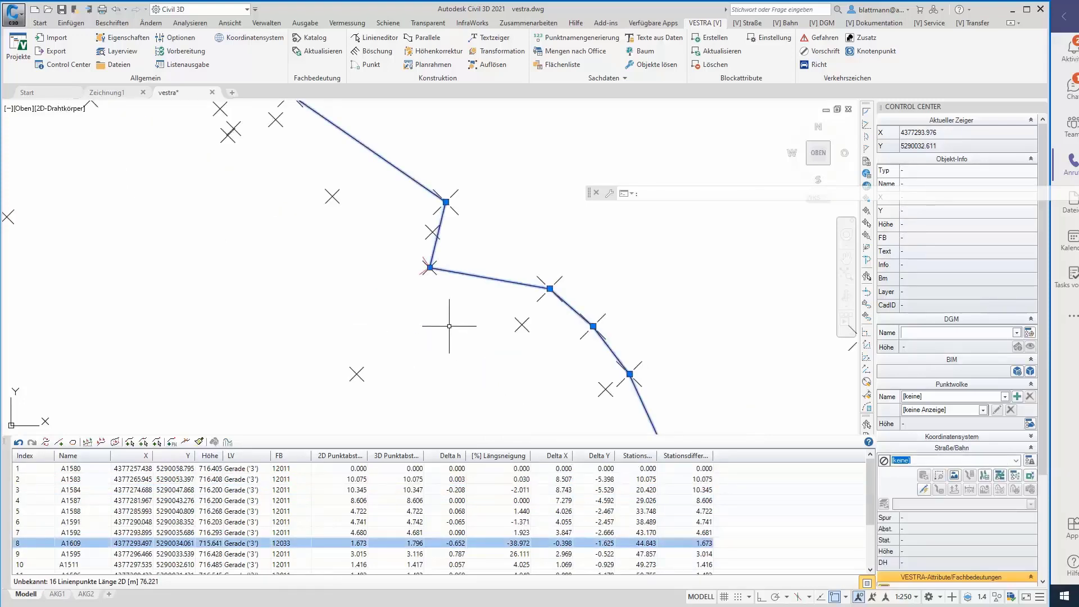
{"action": "key", "text": "Down"}
{"action": "left_click", "coordinate": [533, 239]}
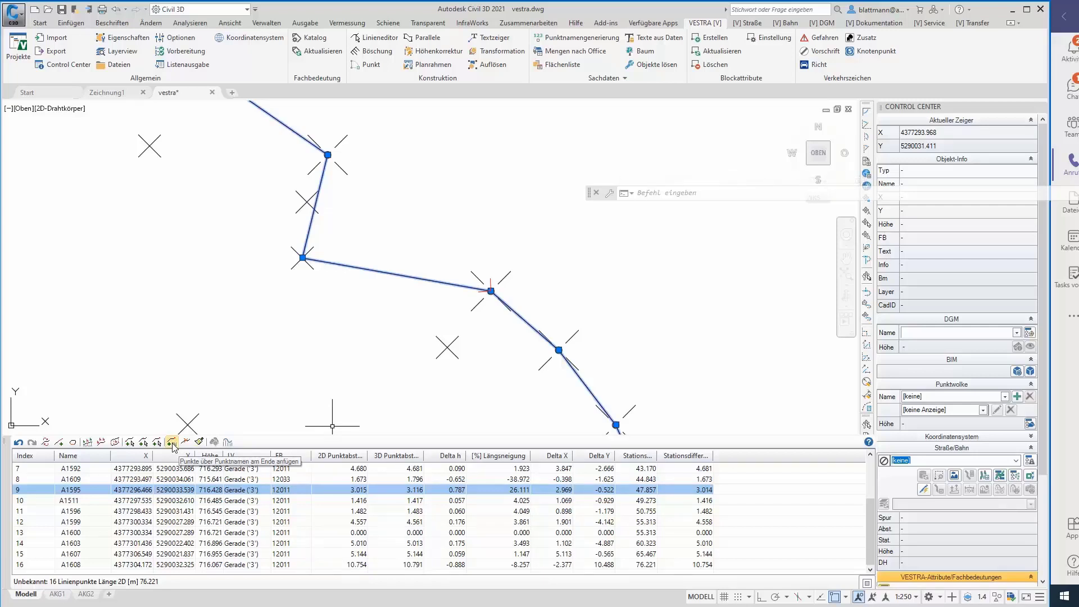
Open the add-points-by-name picker and search alphanumeric names for A152
{"action": "left_click", "coordinate": [172, 443]}
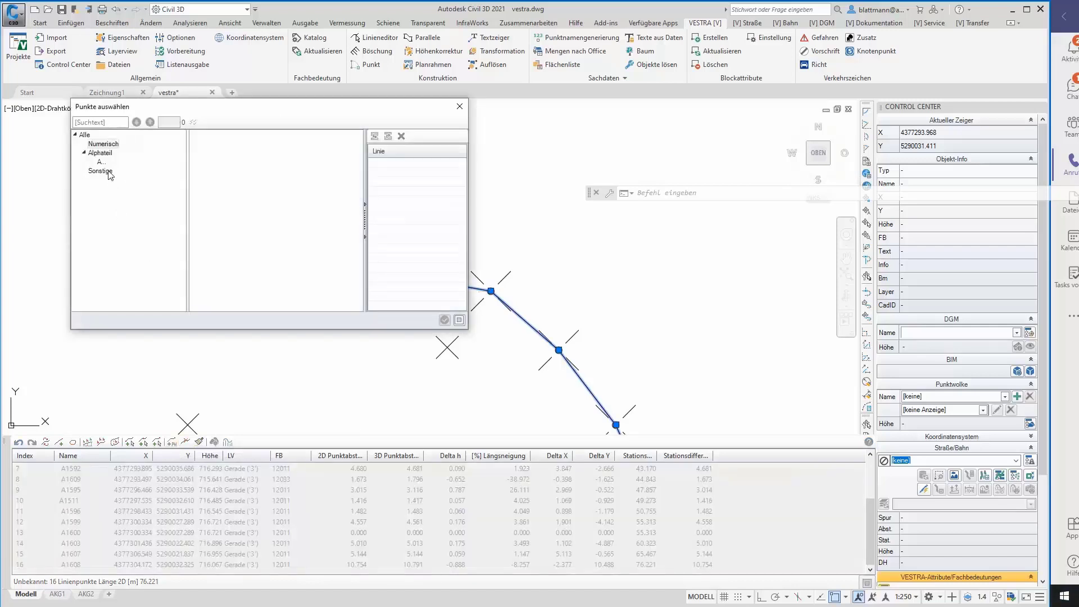
{"action": "left_click", "coordinate": [103, 153]}
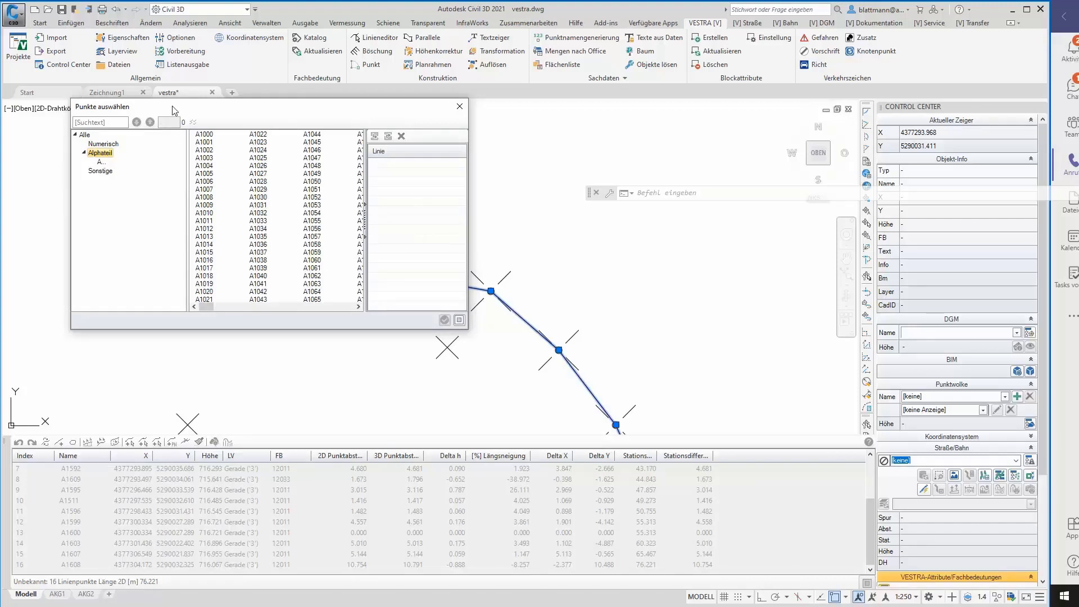
{"action": "left_click", "coordinate": [83, 122]}
{"action": "type", "text": "A152"}
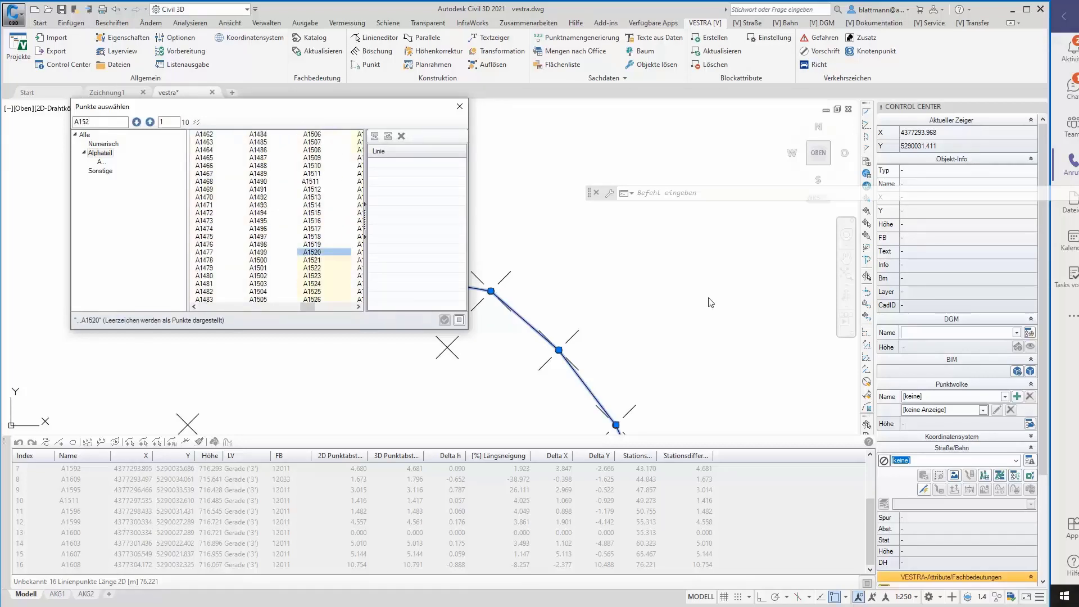
{"action": "scroll", "coordinate": [705, 296], "scroll_direction": "down", "scroll_amount": 3}
{"action": "middle_click_drag", "start_coordinate": [761, 260], "coordinate": [674, 335]}
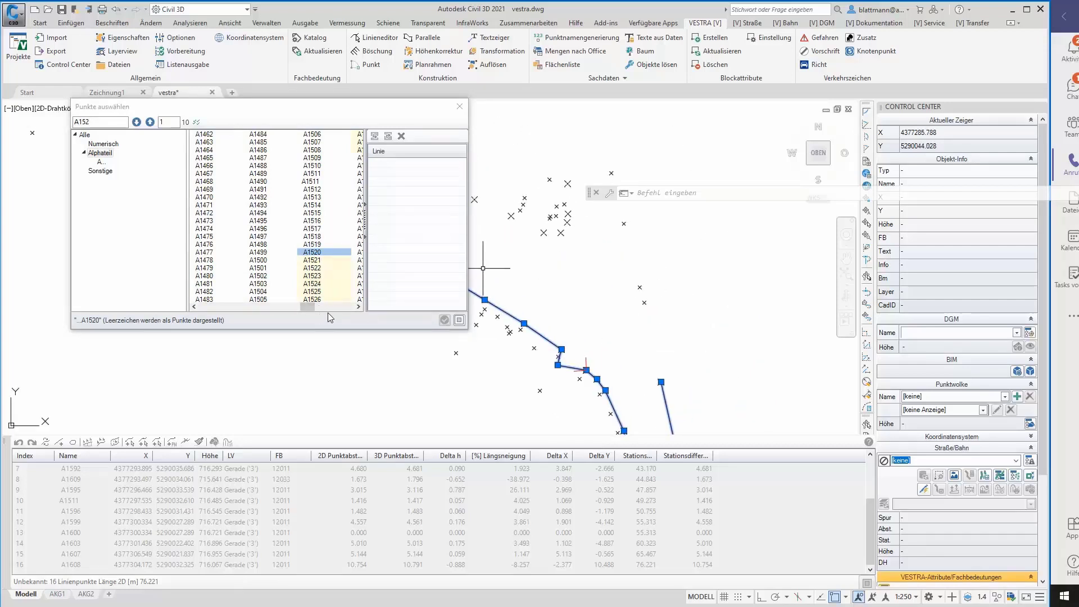
{"action": "left_click", "coordinate": [358, 307]}
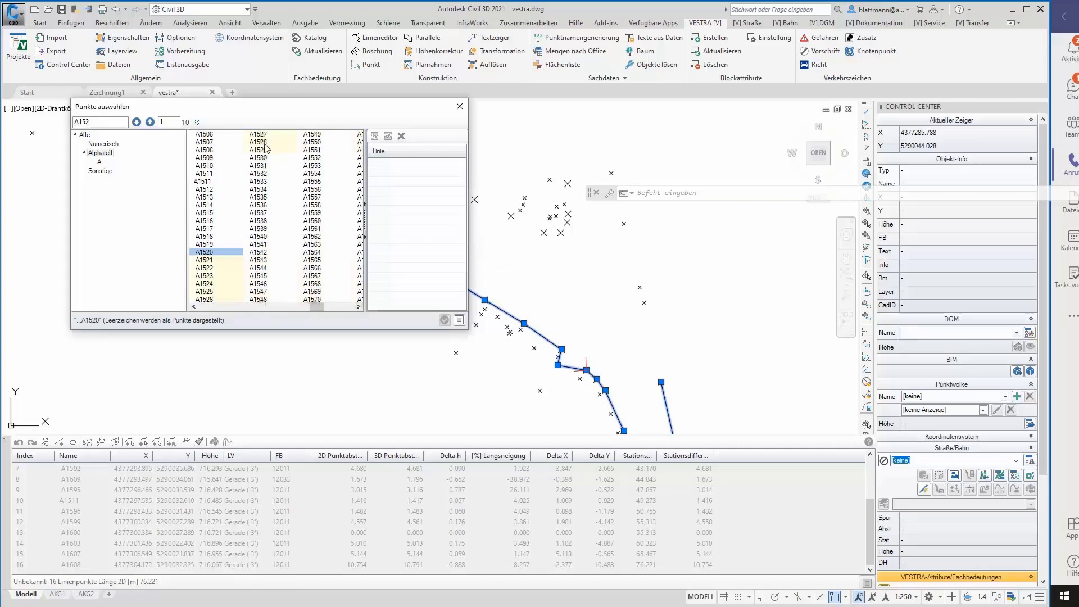
Append points A1528, A1527 and A1526 to the line's end and confirm
{"action": "left_click", "coordinate": [264, 146]}
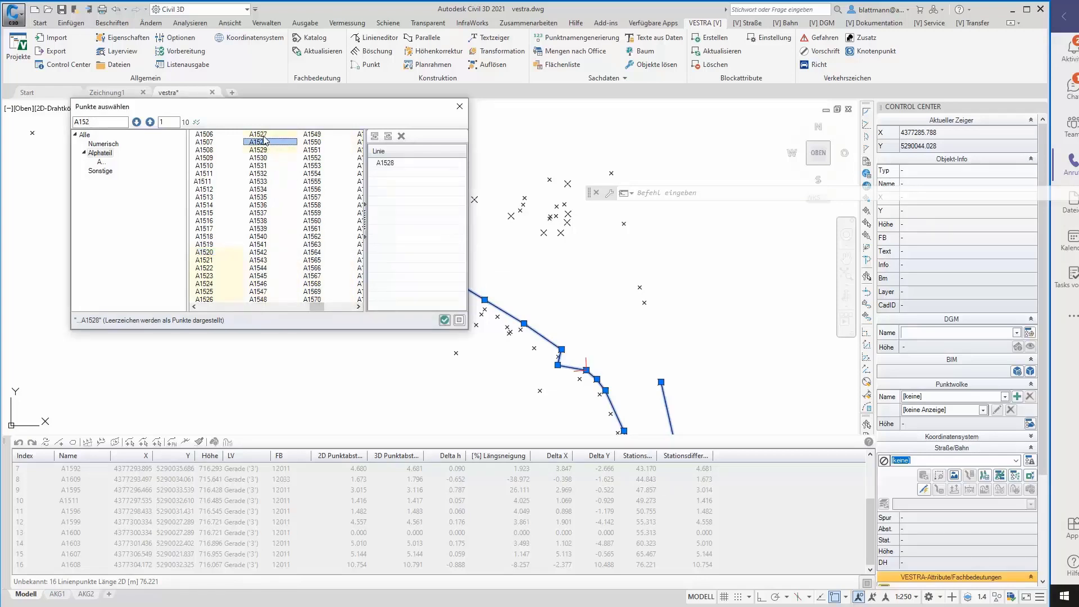
{"action": "left_click", "coordinate": [263, 137]}
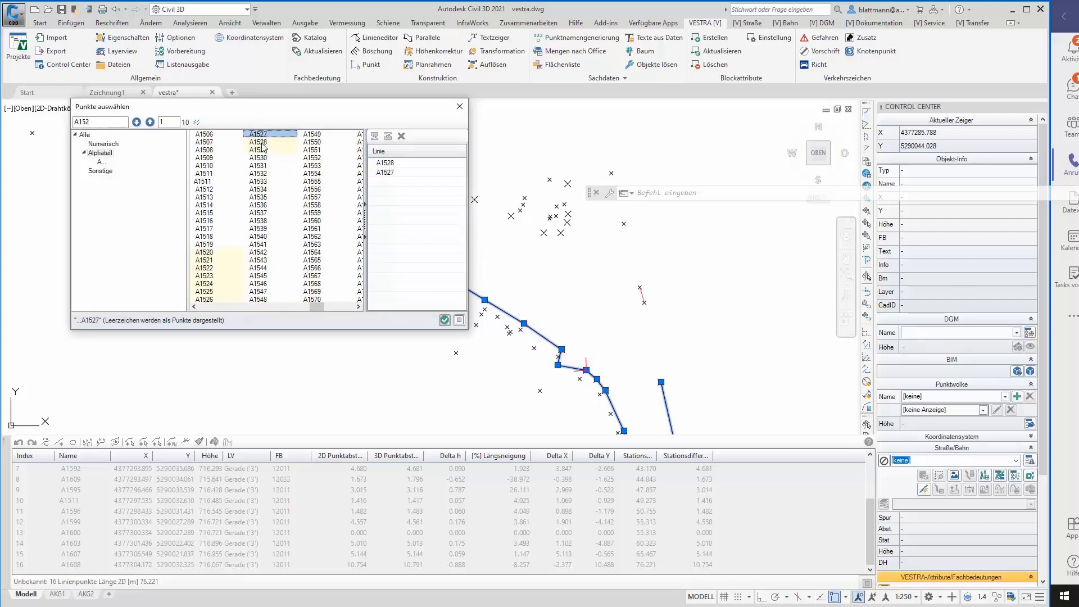
{"action": "left_click", "coordinate": [206, 301]}
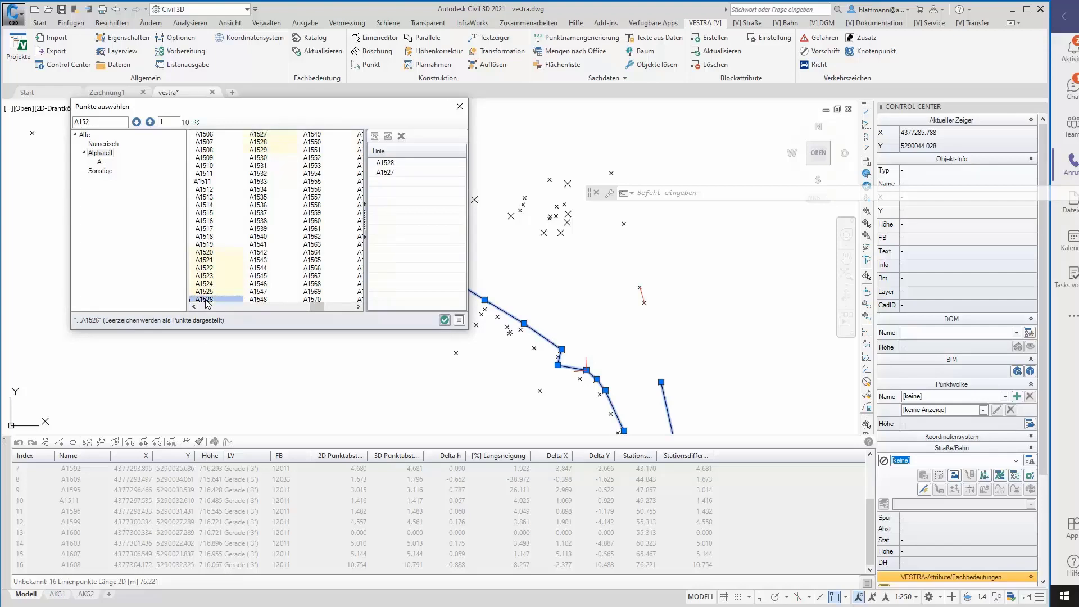
{"action": "double_click", "coordinate": [214, 303]}
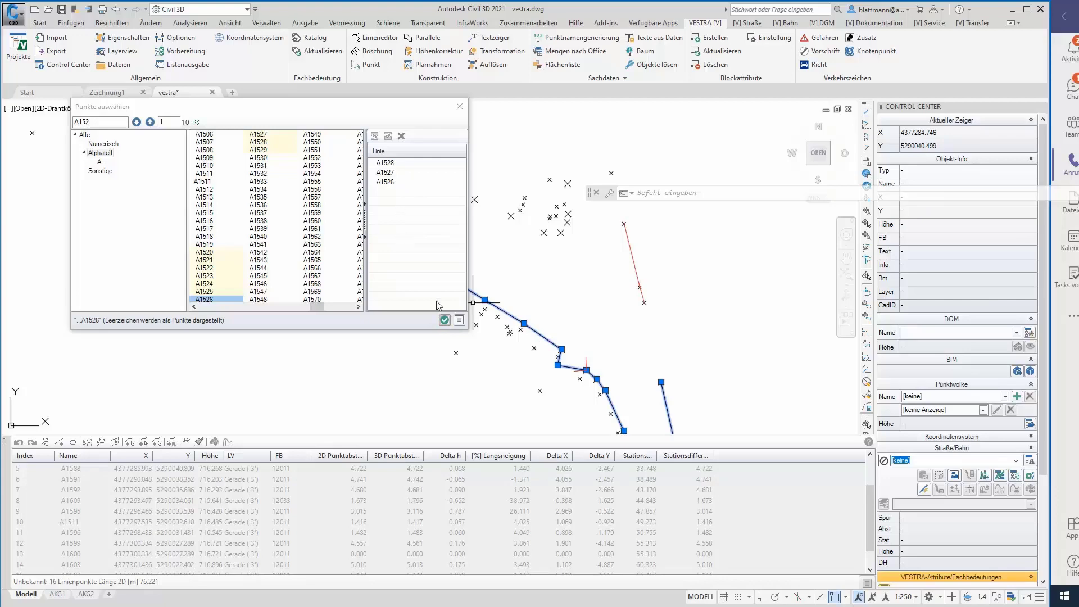
{"action": "left_click", "coordinate": [444, 320]}
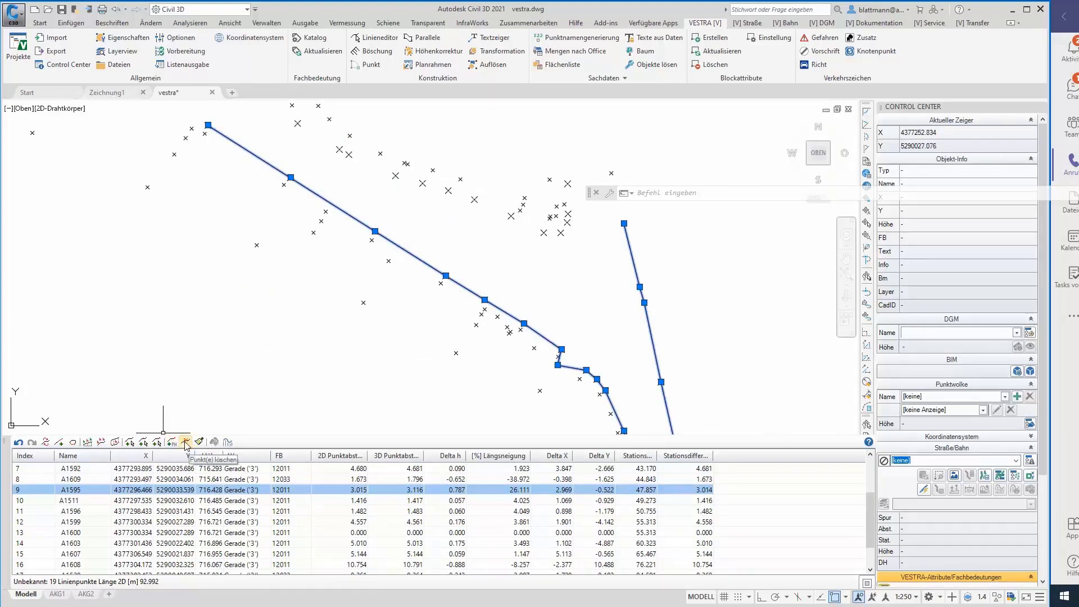
Clean up rows 9–11 of the road-edge line, confirming removal of the overlapping duplicate point
{"action": "left_click", "coordinate": [174, 512], "text": "shift"}
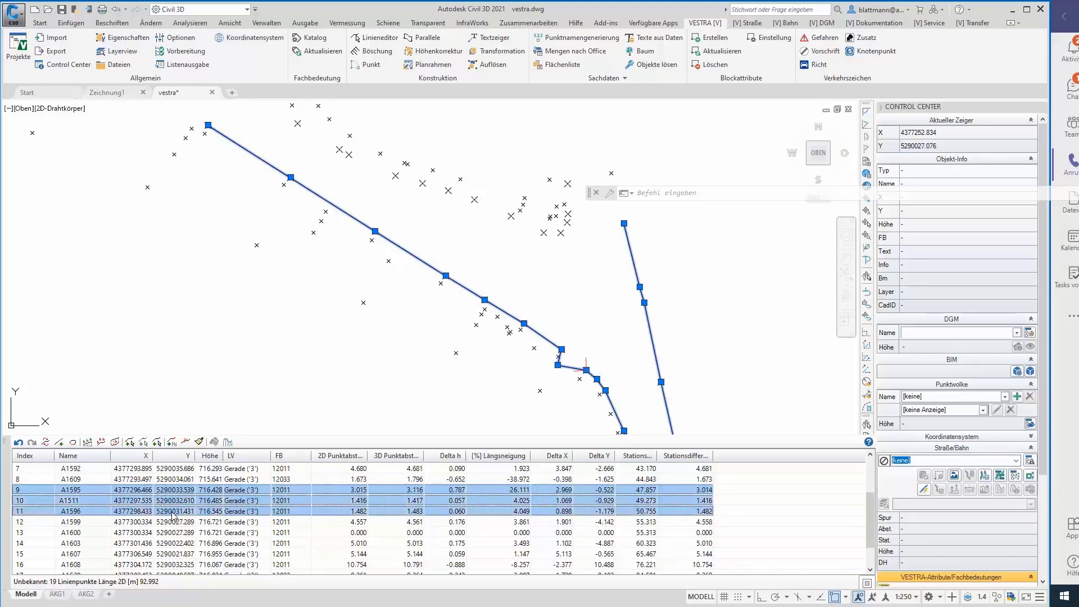
{"action": "left_click", "coordinate": [200, 442]}
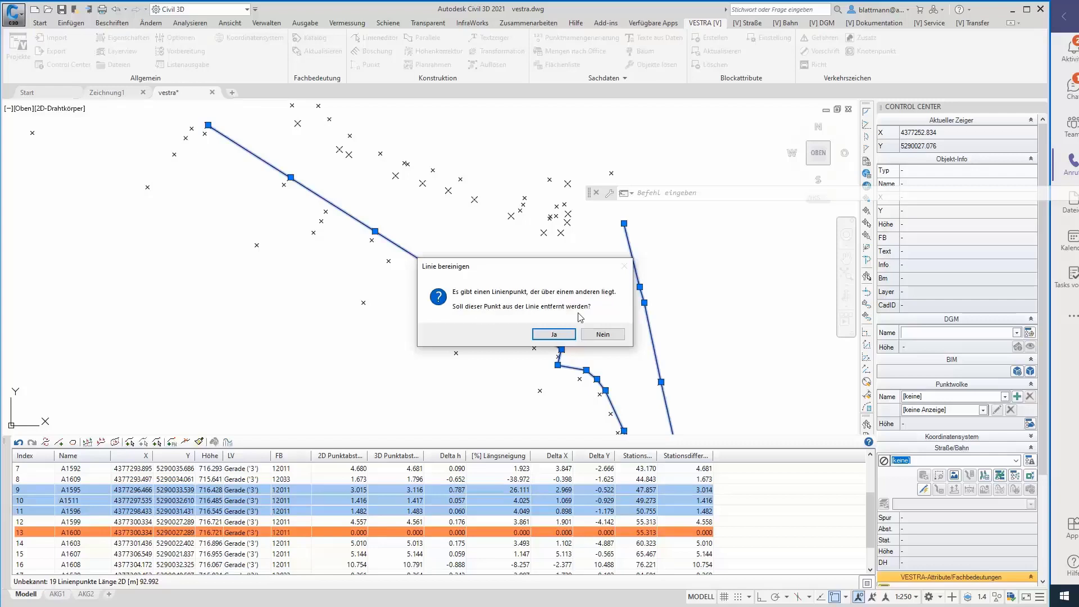
{"action": "left_click", "coordinate": [564, 336]}
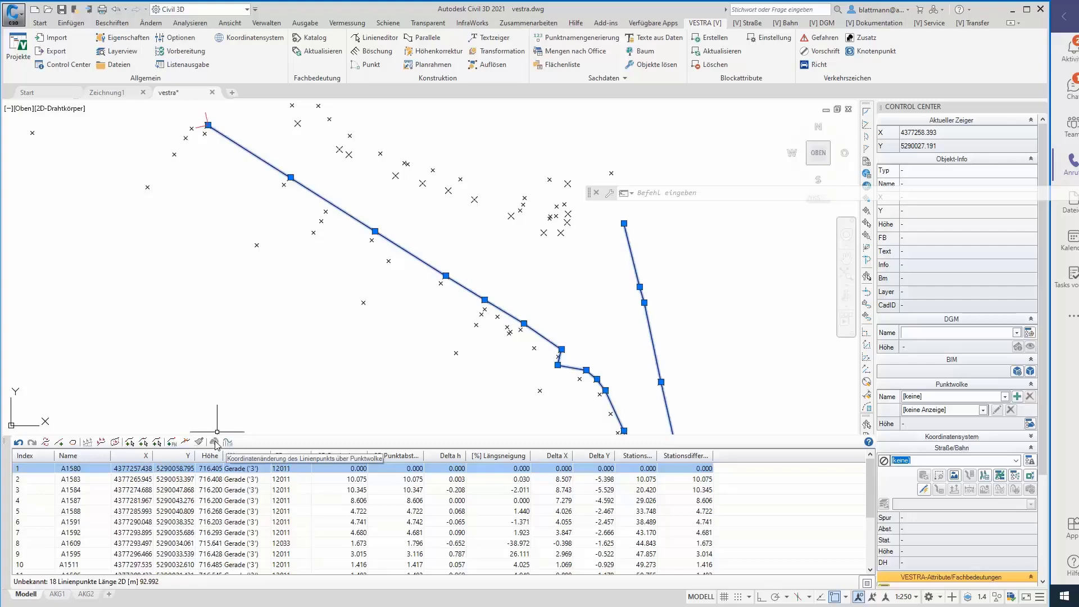
Close the line editor and set the point cloud to 'MLS 2 cm Kachelung mit Orginalpunkten'
{"action": "left_click", "coordinate": [217, 445]}
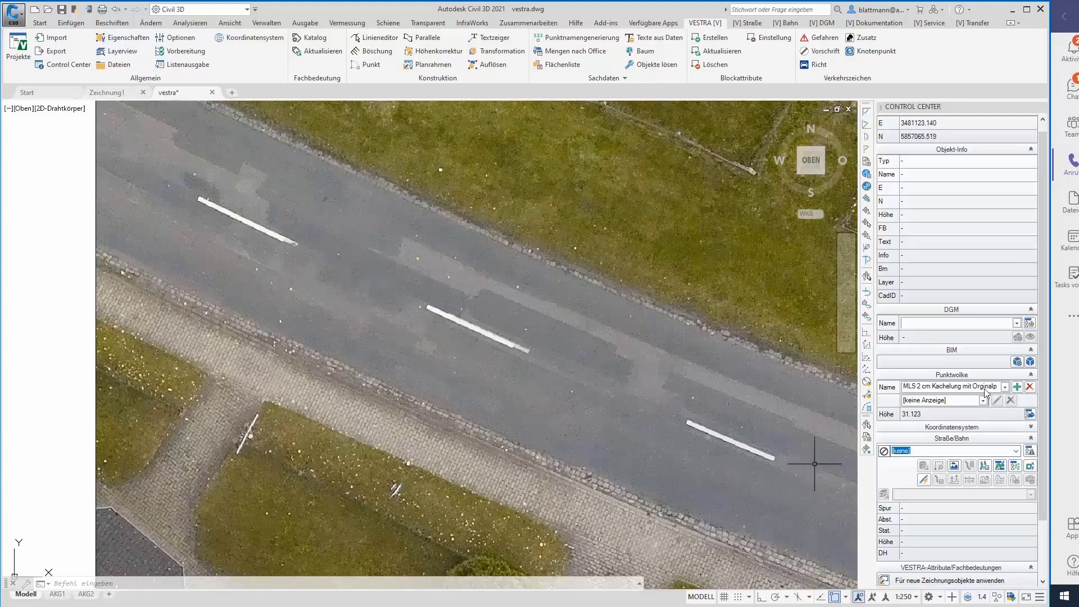
{"action": "left_click", "coordinate": [1005, 387]}
{"action": "mouse_move", "coordinate": [951, 386]}
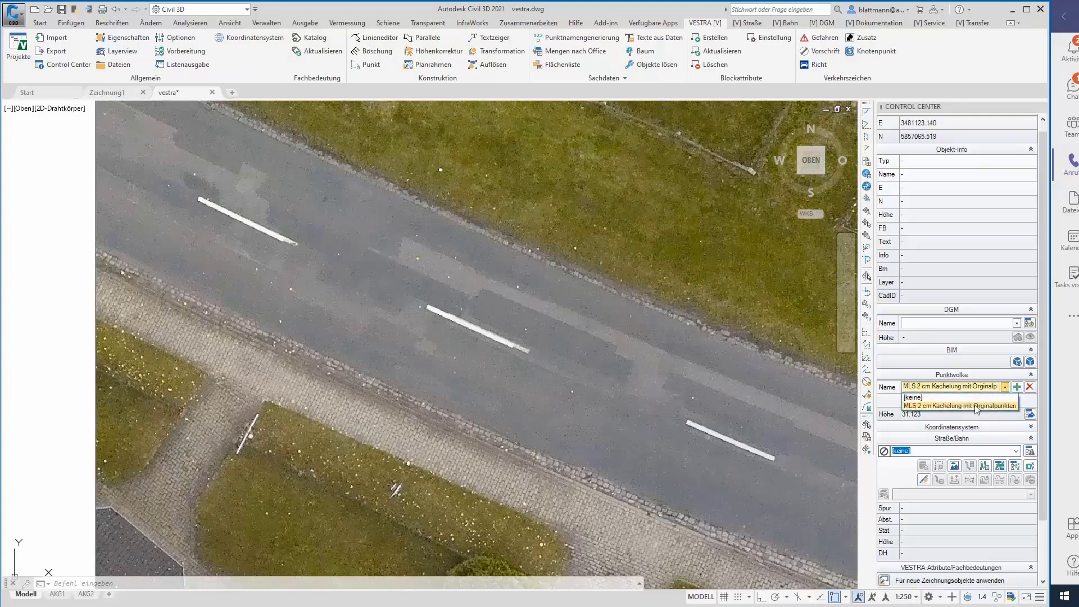
{"action": "left_click", "coordinate": [963, 398]}
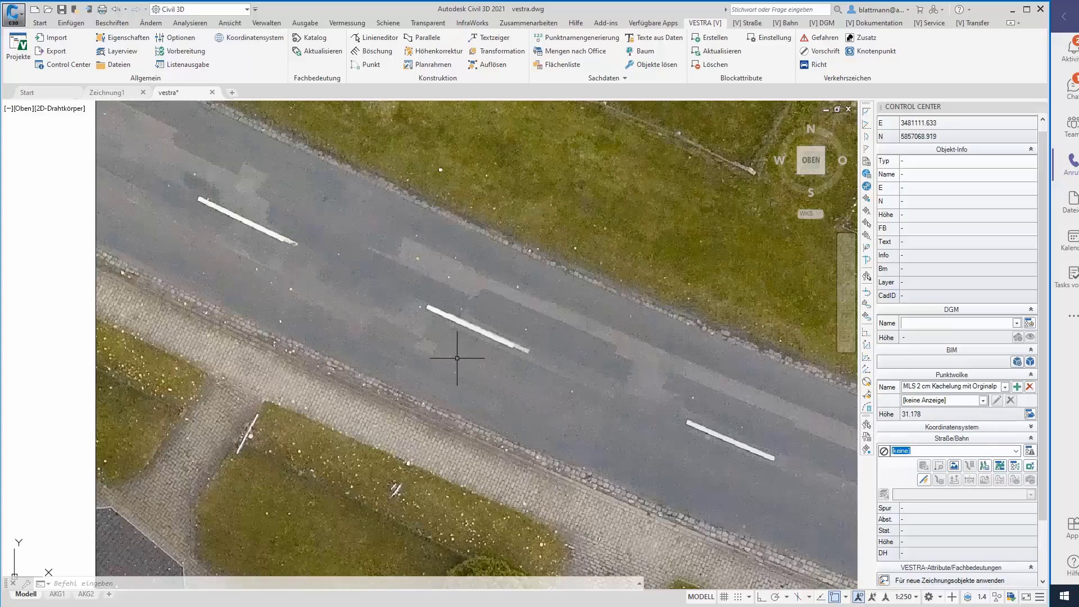
Draw a six-vertex 3D polyline along the lower curb edge with 3DPOLY and select it
{"action": "left_click", "coordinate": [40, 23]}
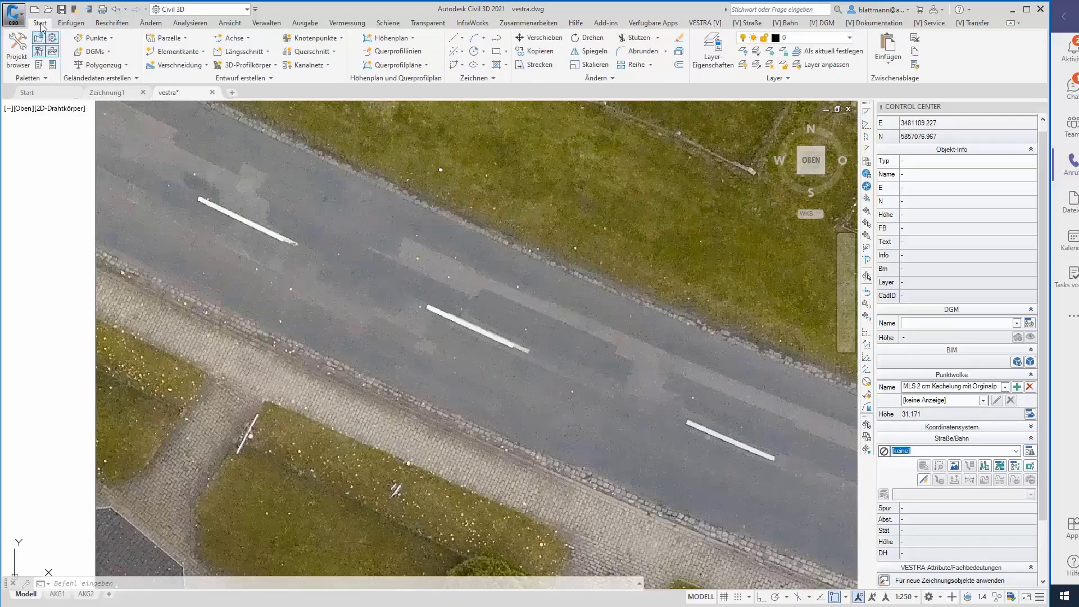
{"action": "left_click", "coordinate": [494, 78]}
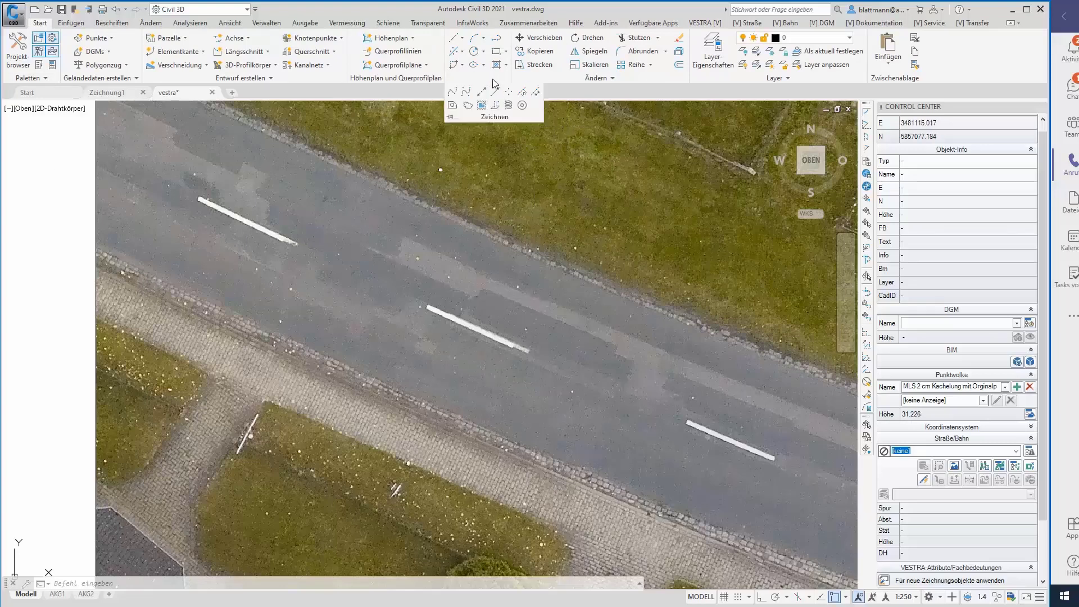
{"action": "left_click", "coordinate": [497, 106]}
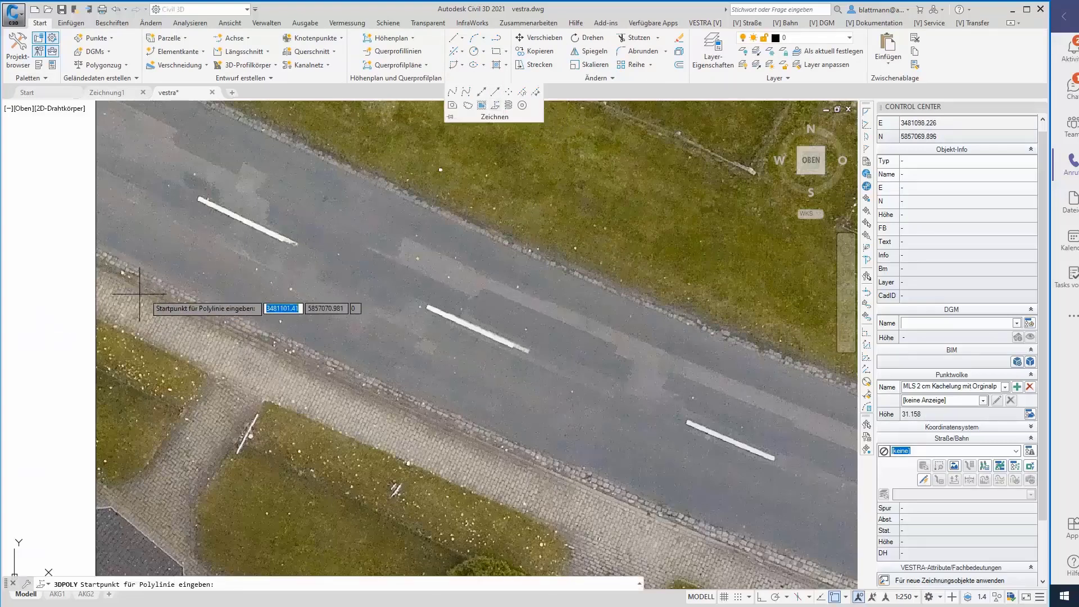
{"action": "left_click", "coordinate": [159, 293]}
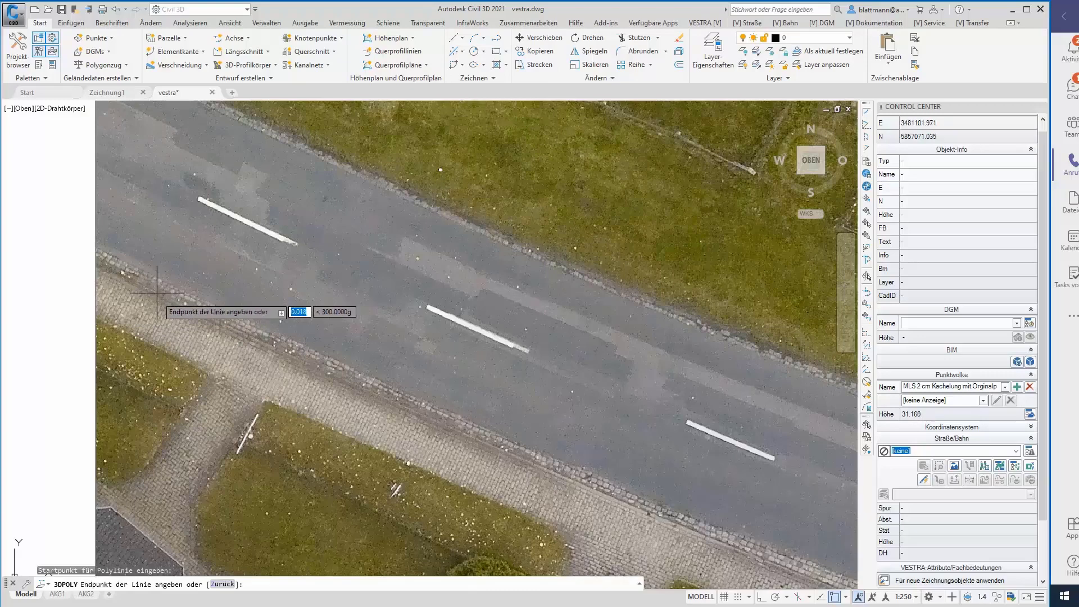
{"action": "left_click", "coordinate": [249, 336]}
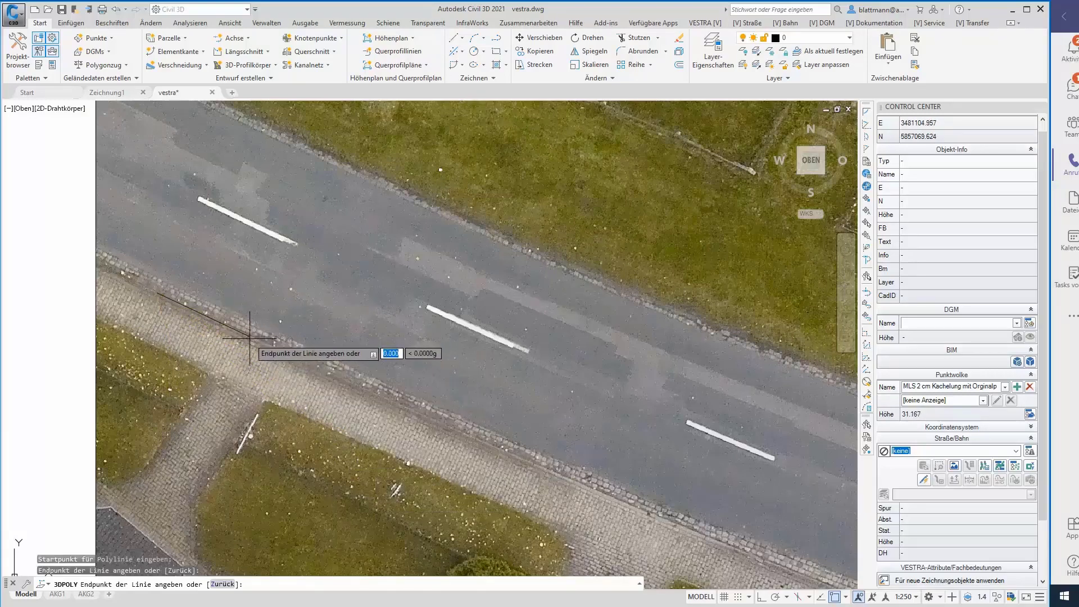
{"action": "left_click", "coordinate": [335, 375]}
{"action": "left_click", "coordinate": [399, 404]}
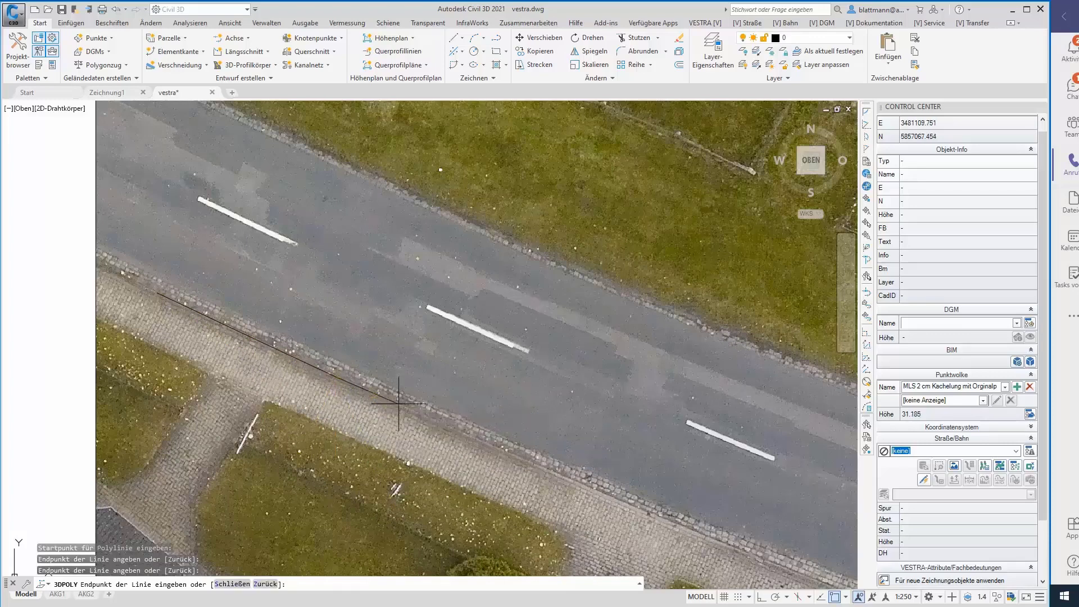
{"action": "left_click", "coordinate": [467, 433]}
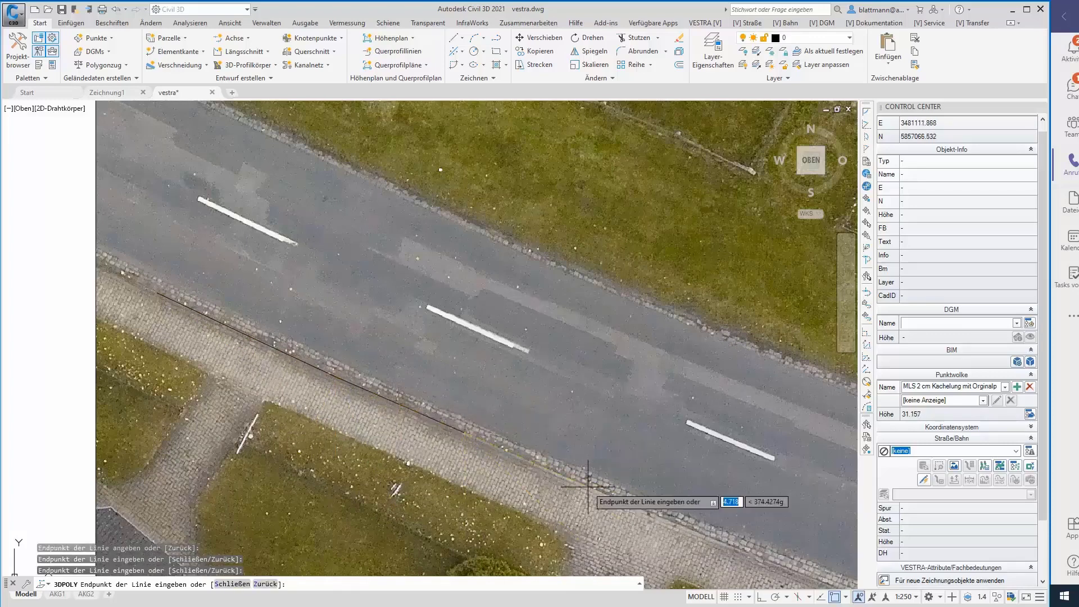
{"action": "left_click", "coordinate": [535, 464]}
{"action": "right_click", "coordinate": [535, 387]}
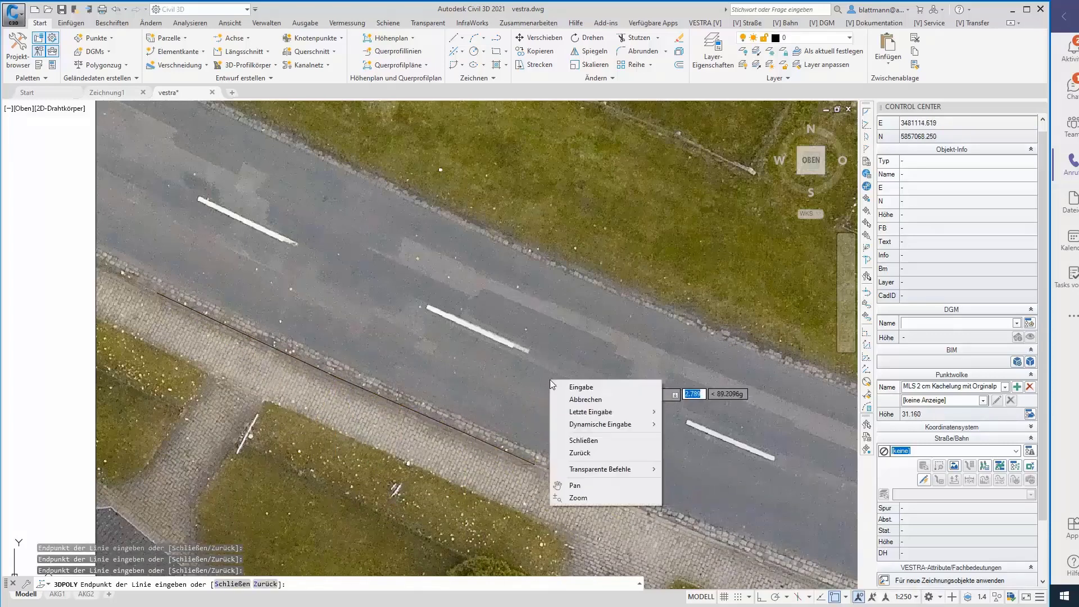
{"action": "left_click", "coordinate": [556, 385]}
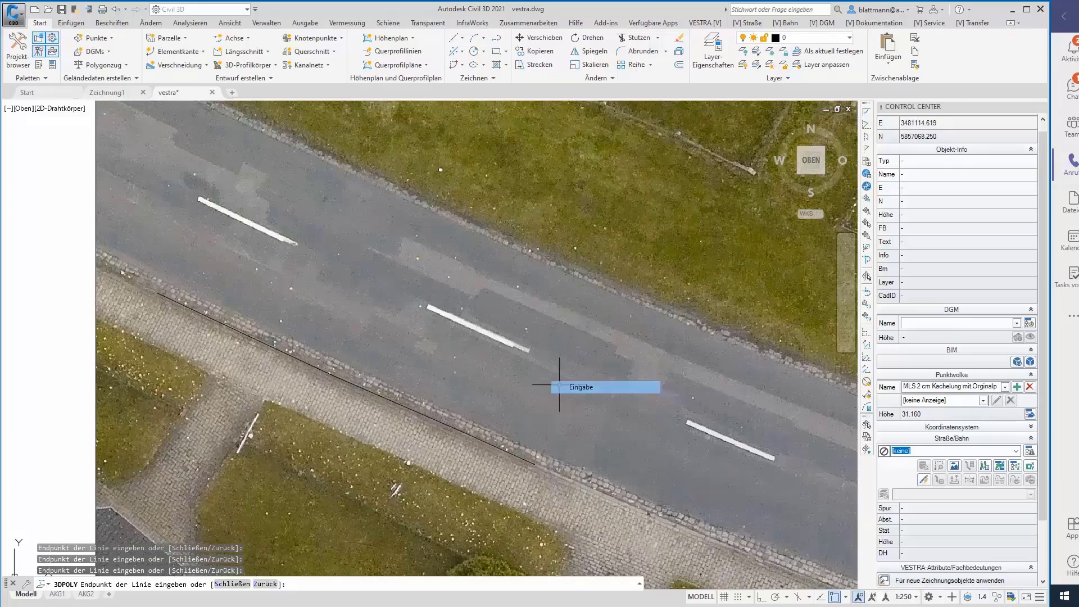
{"action": "left_click", "coordinate": [404, 404]}
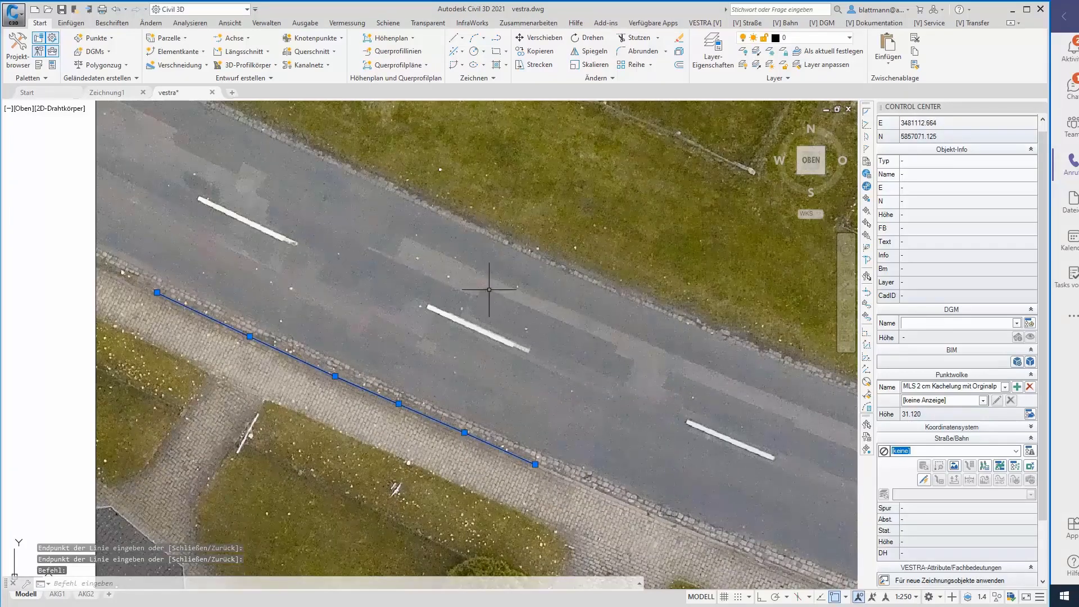
{"action": "left_click", "coordinate": [705, 22]}
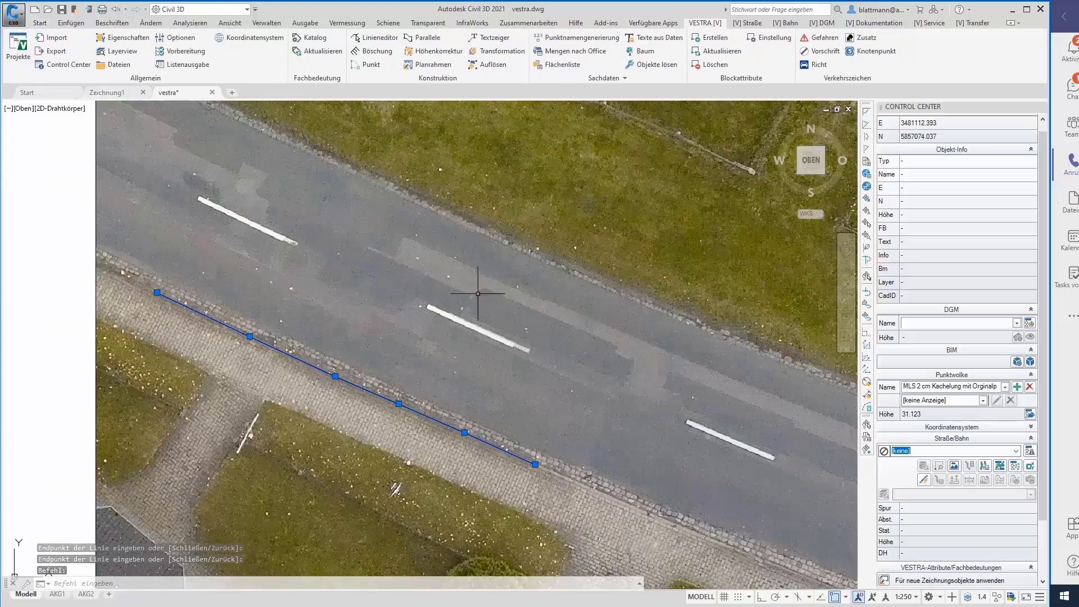
Load the kerb polyline into Linieneditor, open the 4-View-Lupe, and select its first vertex
{"action": "left_click", "coordinate": [376, 38]}
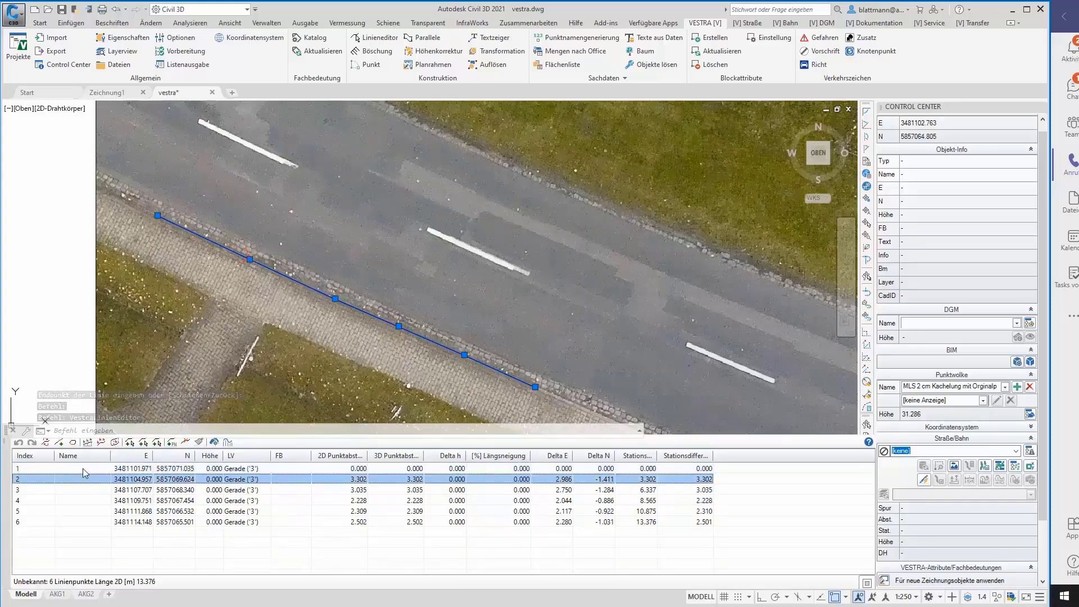
{"action": "left_click", "coordinate": [214, 442]}
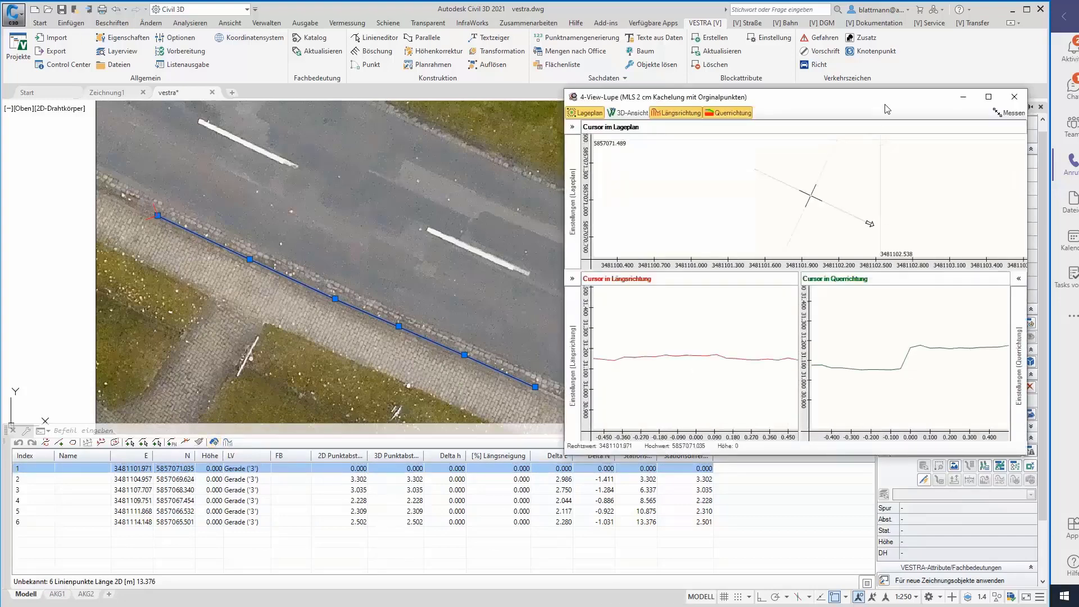
{"action": "left_click_drag", "start_coordinate": [818, 97], "coordinate": [784, 93]}
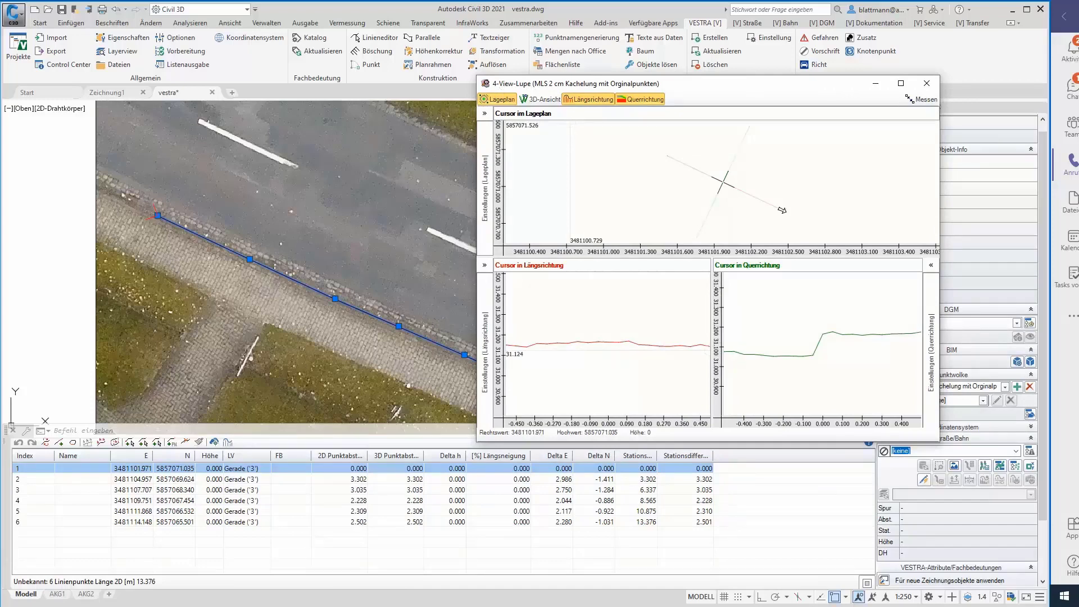
{"action": "left_click", "coordinate": [135, 472]}
Set kerb vertices 1–3 to cross-section heights 31.059, 31.084 and 31.097
{"action": "left_click", "coordinate": [813, 357]}
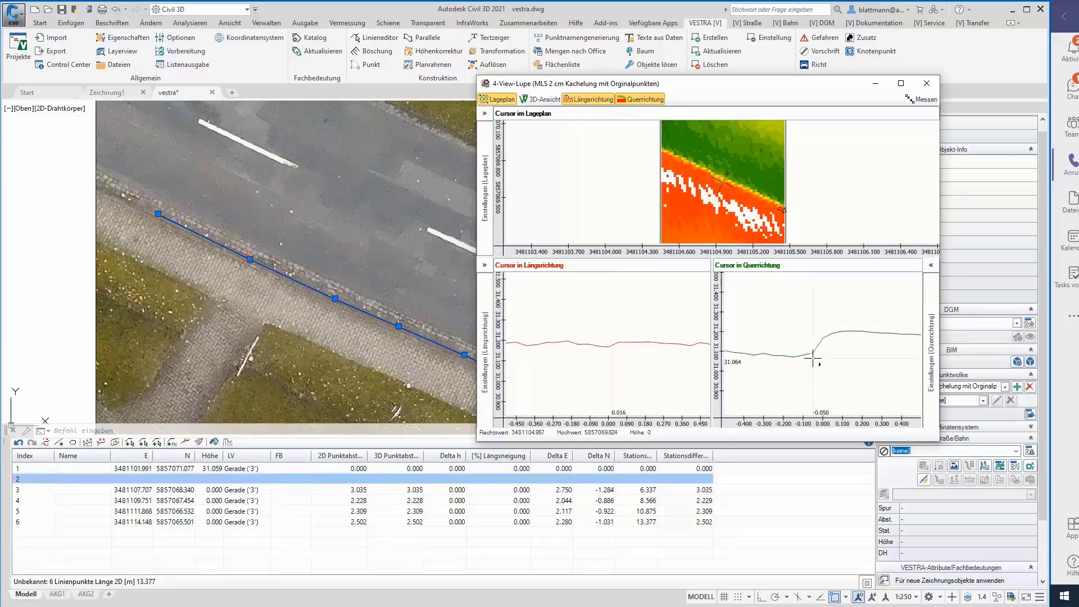
{"action": "left_click", "coordinate": [813, 355]}
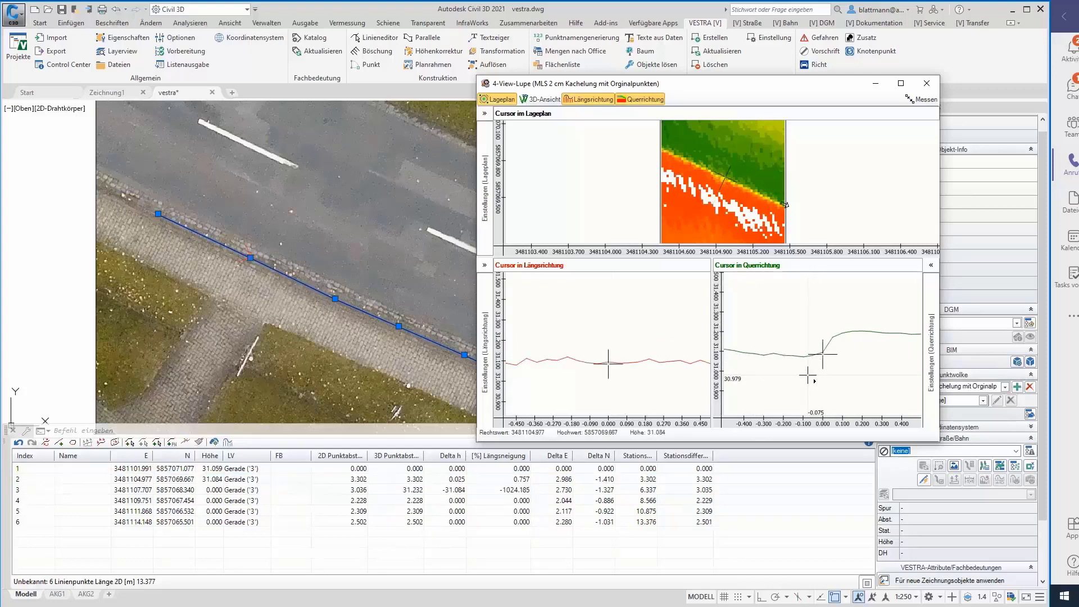
{"action": "left_click", "coordinate": [115, 491]}
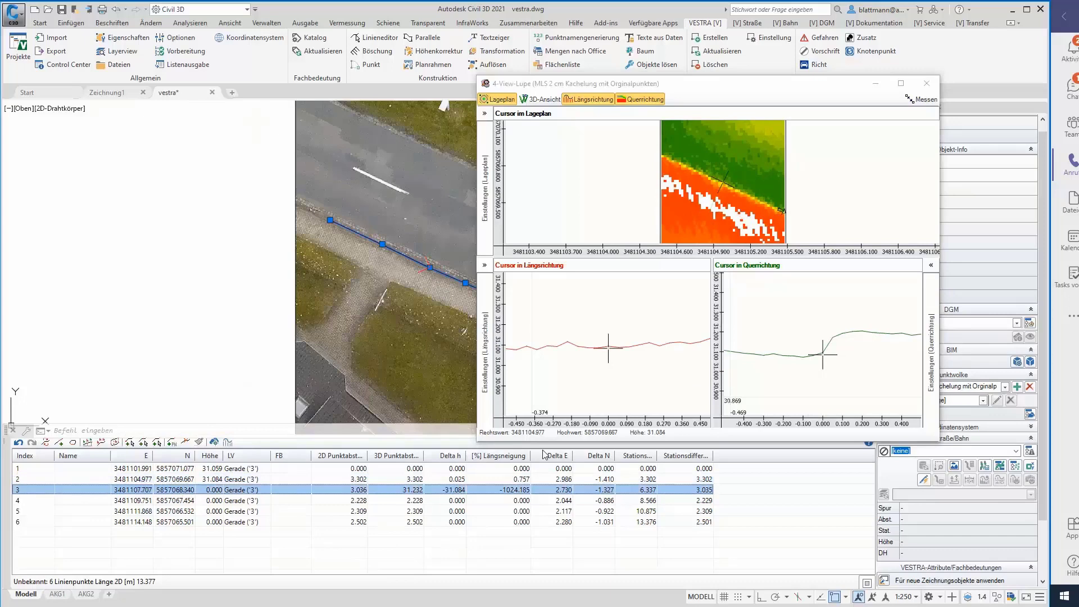
{"action": "left_click", "coordinate": [803, 358]}
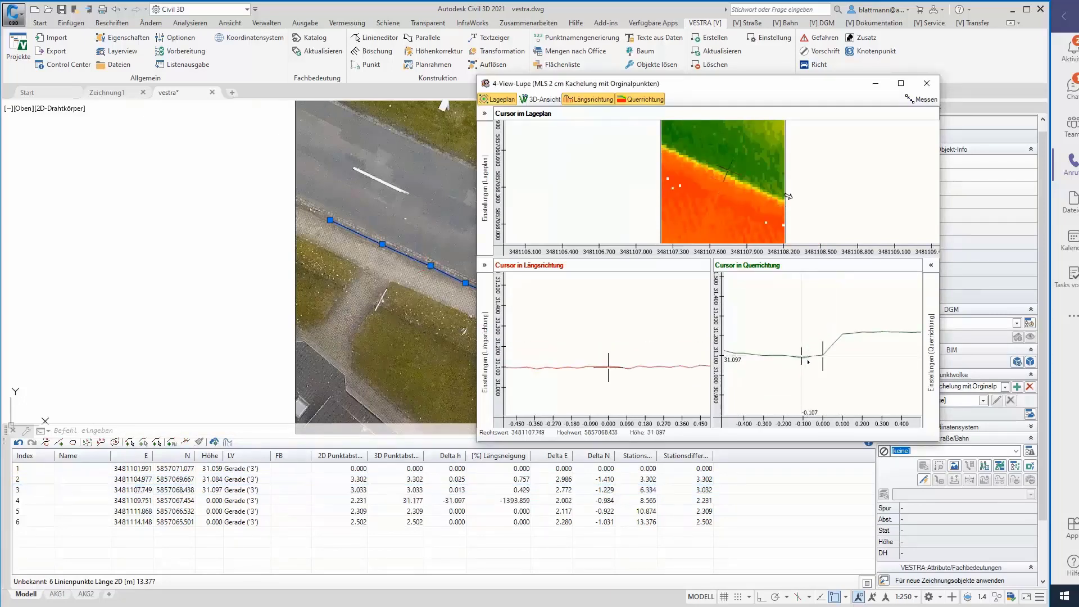
{"action": "left_click", "coordinate": [129, 489]}
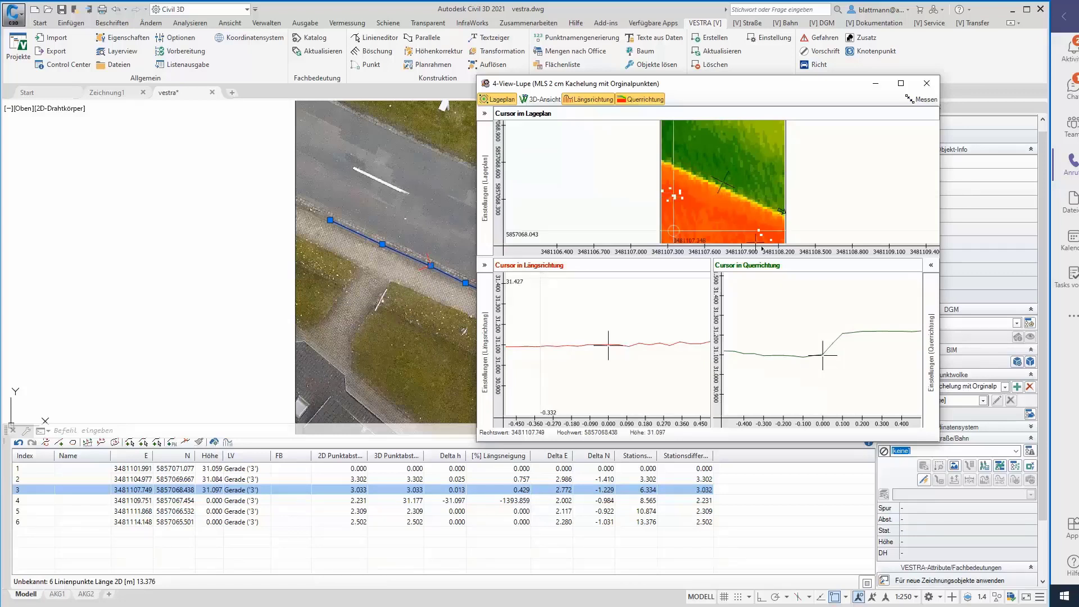
Turn on the Lupe's 3D-Ansicht and orbit and zoom to inspect the curb step at point 3
{"action": "left_click", "coordinate": [544, 104]}
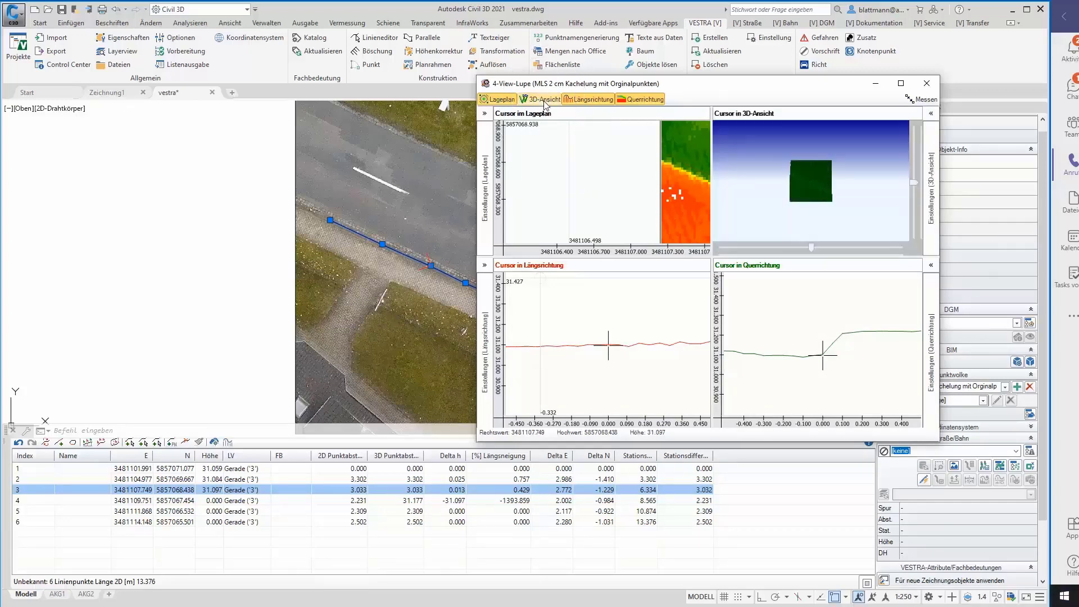
{"action": "left_click_drag", "start_coordinate": [830, 195], "coordinate": [811, 186]}
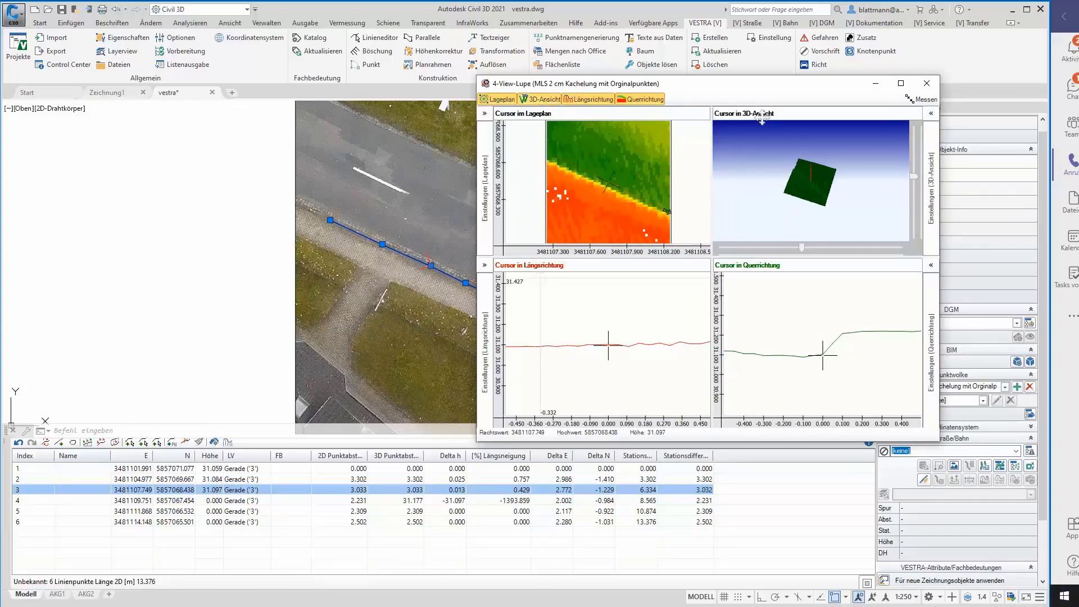
{"action": "scroll", "coordinate": [821, 186], "scroll_direction": "up", "scroll_amount": 1}
{"action": "scroll", "coordinate": [820, 189], "scroll_direction": "up", "scroll_amount": 2}
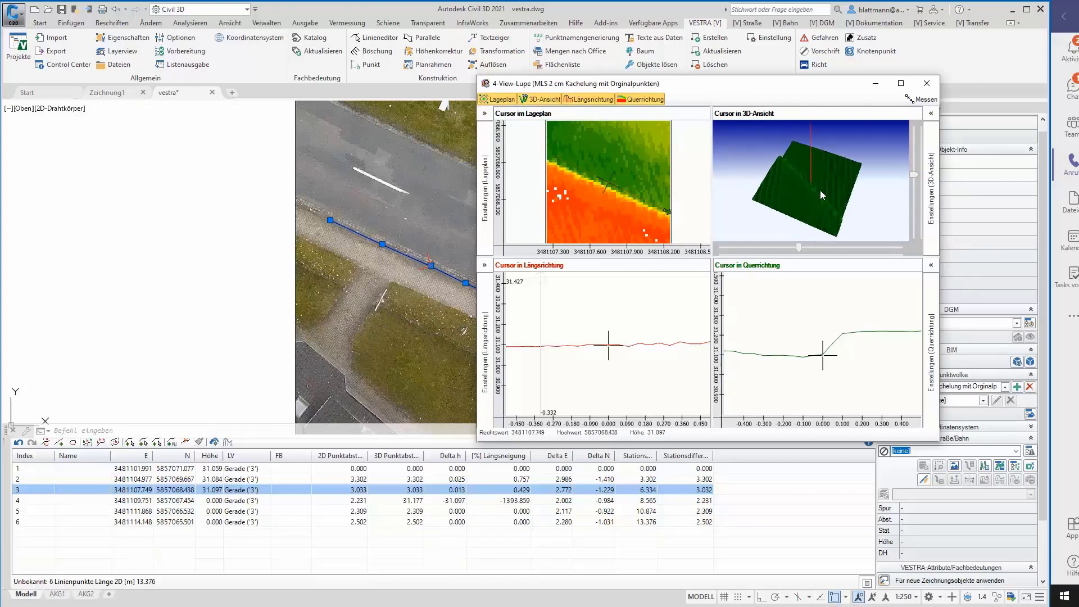
{"action": "scroll", "coordinate": [821, 190], "scroll_direction": "up", "scroll_amount": 2}
{"action": "scroll", "coordinate": [823, 192], "scroll_direction": "up", "scroll_amount": 2}
{"action": "left_click_drag", "start_coordinate": [834, 199], "coordinate": [820, 197]}
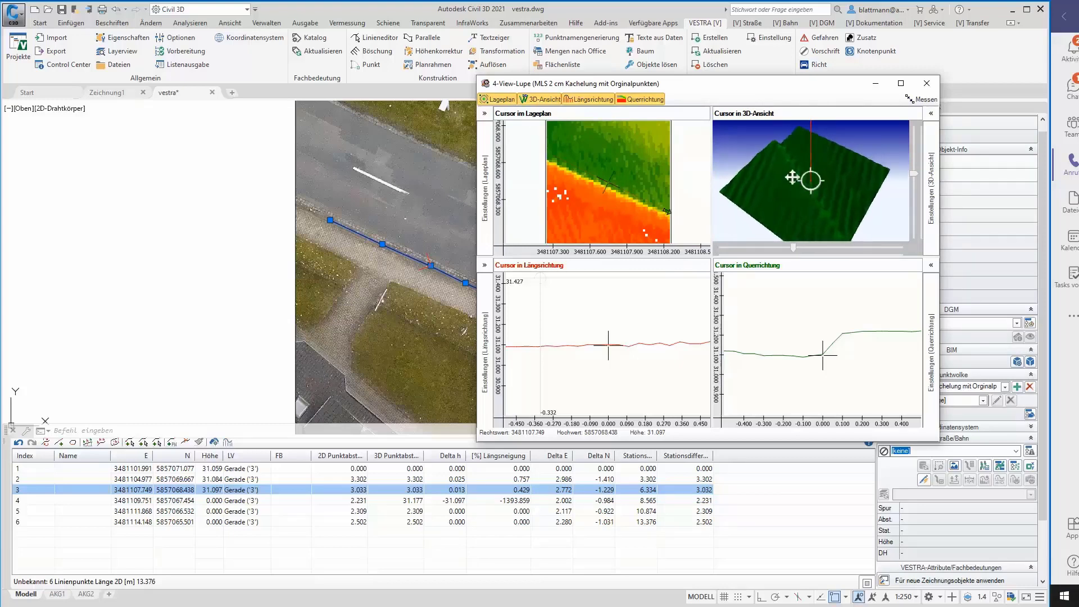
{"action": "scroll", "coordinate": [821, 194], "scroll_direction": "up", "scroll_amount": 2}
{"action": "scroll", "coordinate": [821, 191], "scroll_direction": "up", "scroll_amount": 2}
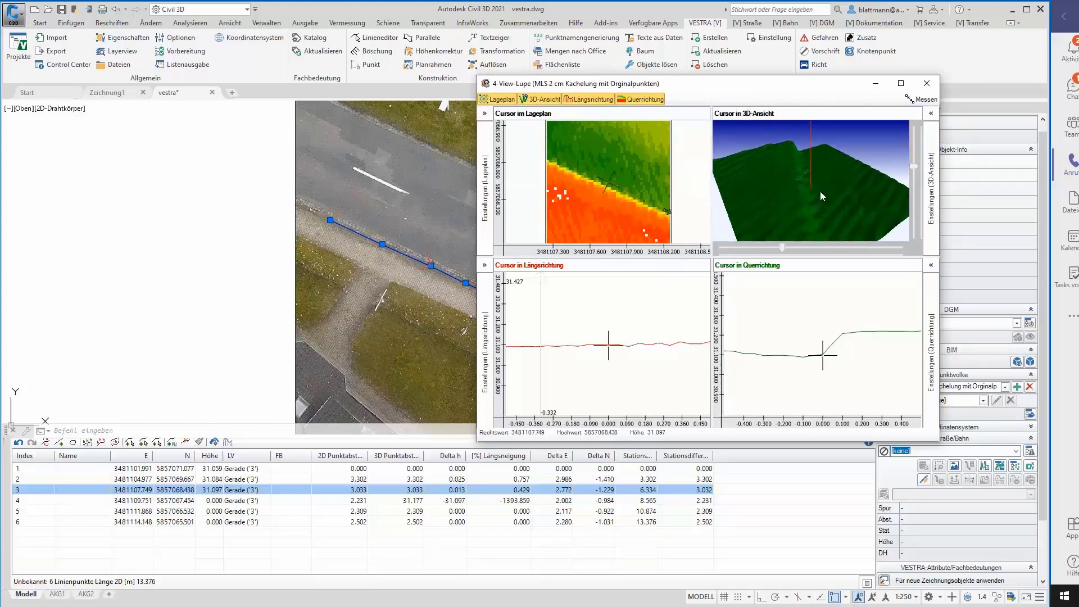
{"action": "scroll", "coordinate": [820, 191], "scroll_direction": "up", "scroll_amount": 1}
{"action": "mouse_move", "coordinate": [824, 200]}
{"action": "left_mouse_down"}
{"action": "mouse_move", "coordinate": [783, 156]}
{"action": "mouse_move", "coordinate": [804, 191]}
{"action": "left_mouse_up"}
{"action": "left_click", "coordinate": [811, 189]}
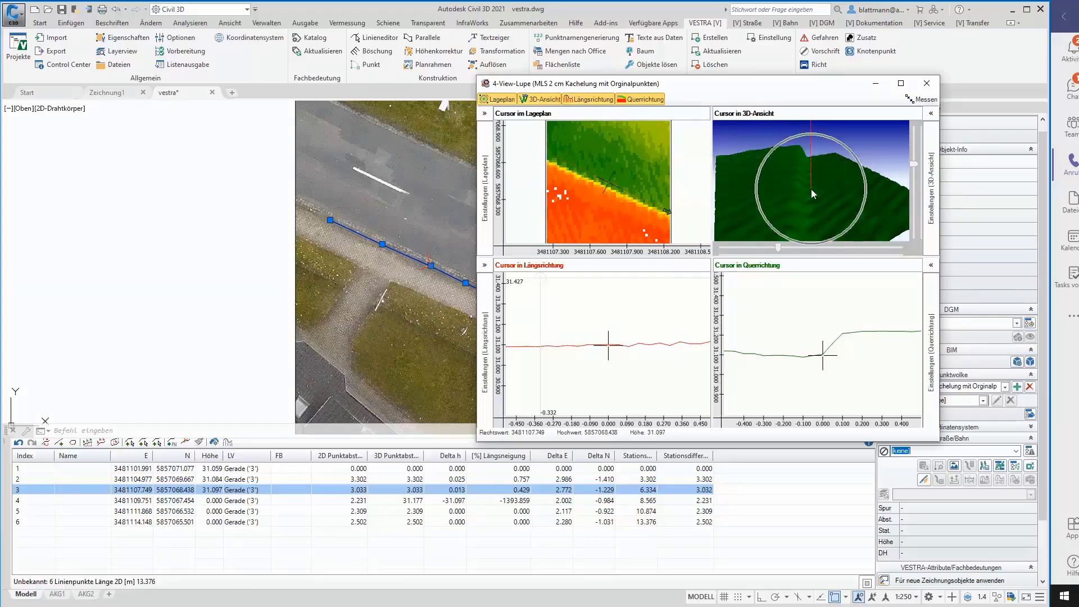